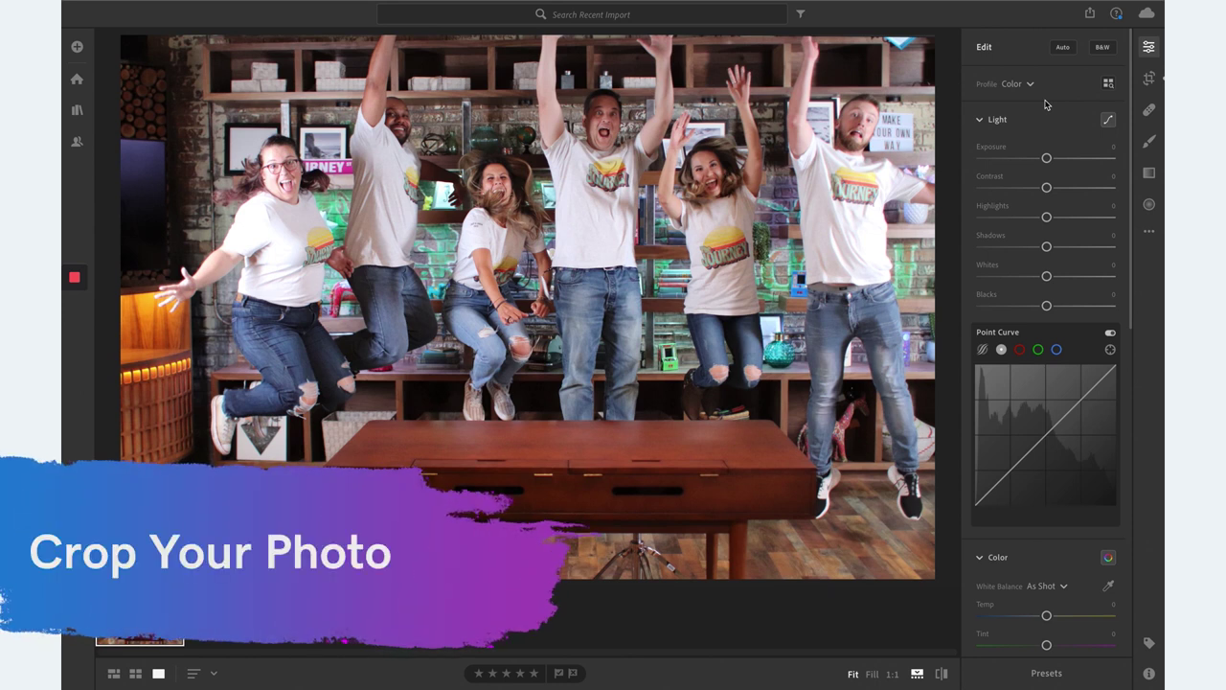
Step: Start cropping the group photo and set the crop's aspect ratio to Custom
key("c")
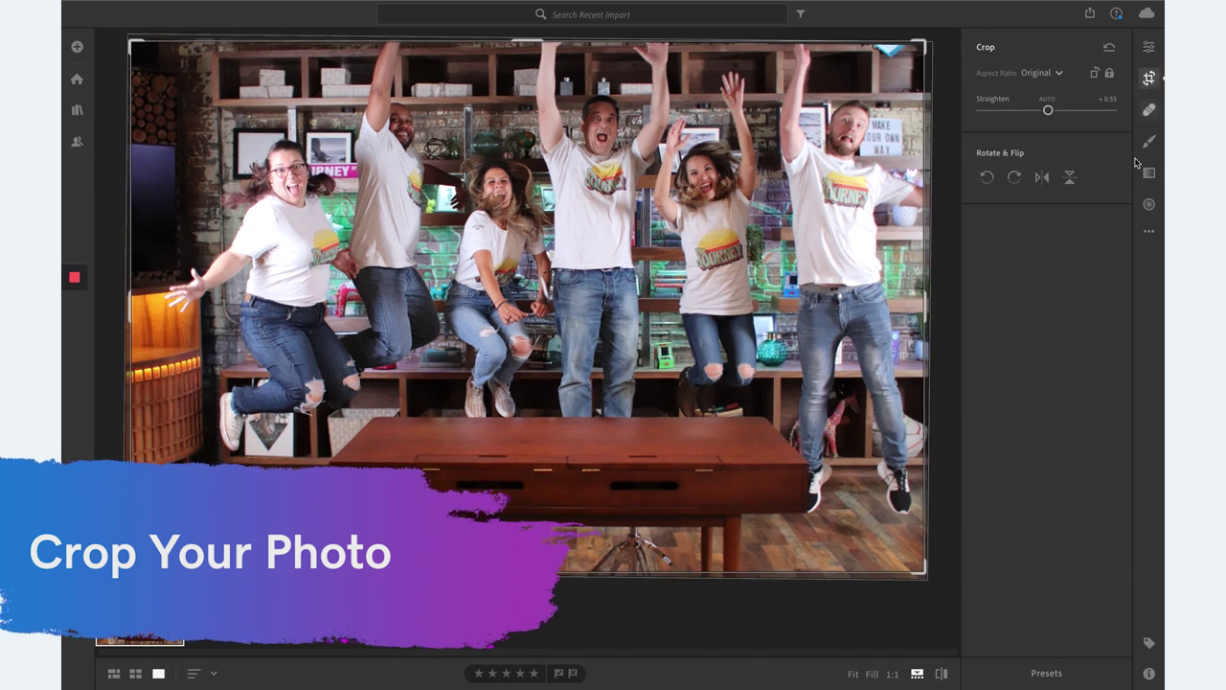
left_click_drag(137, 360, 129, 301)
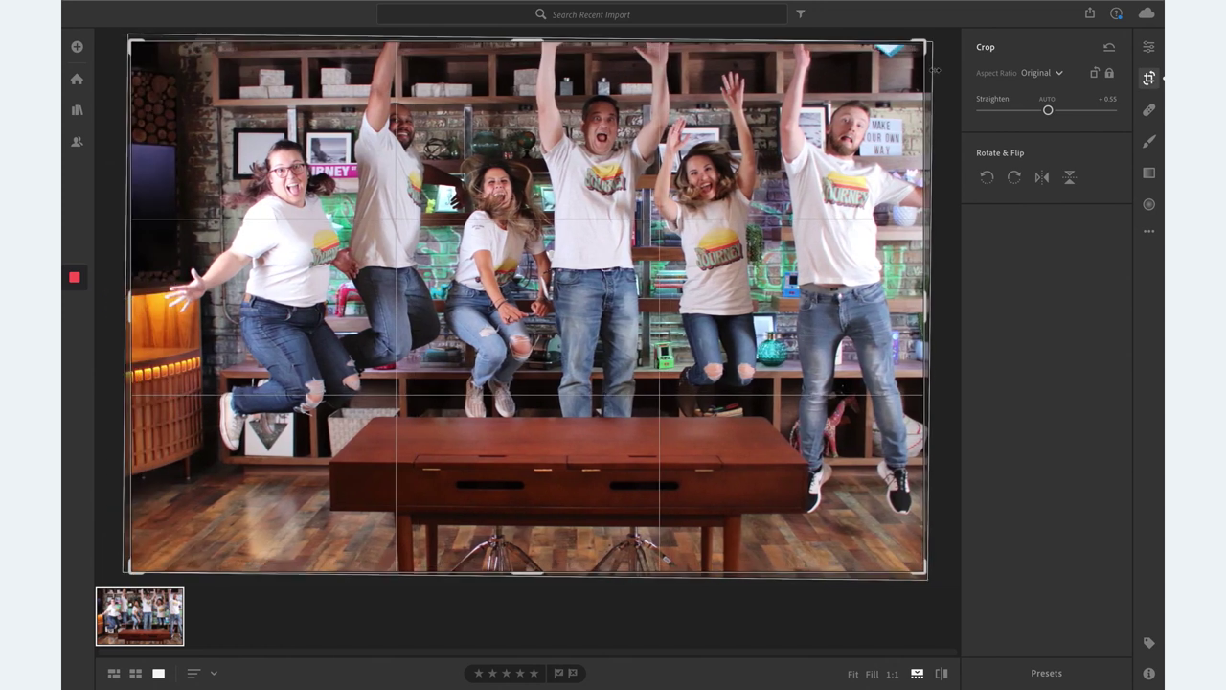
left_click(1042, 73)
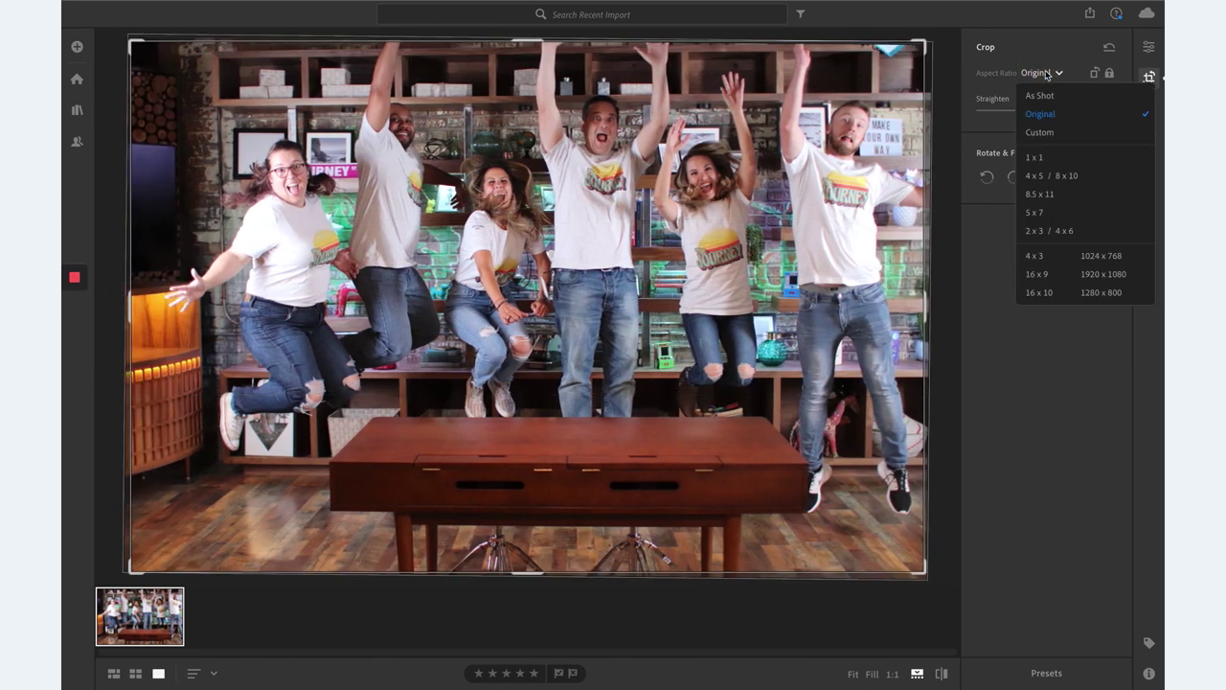
left_click(1043, 131)
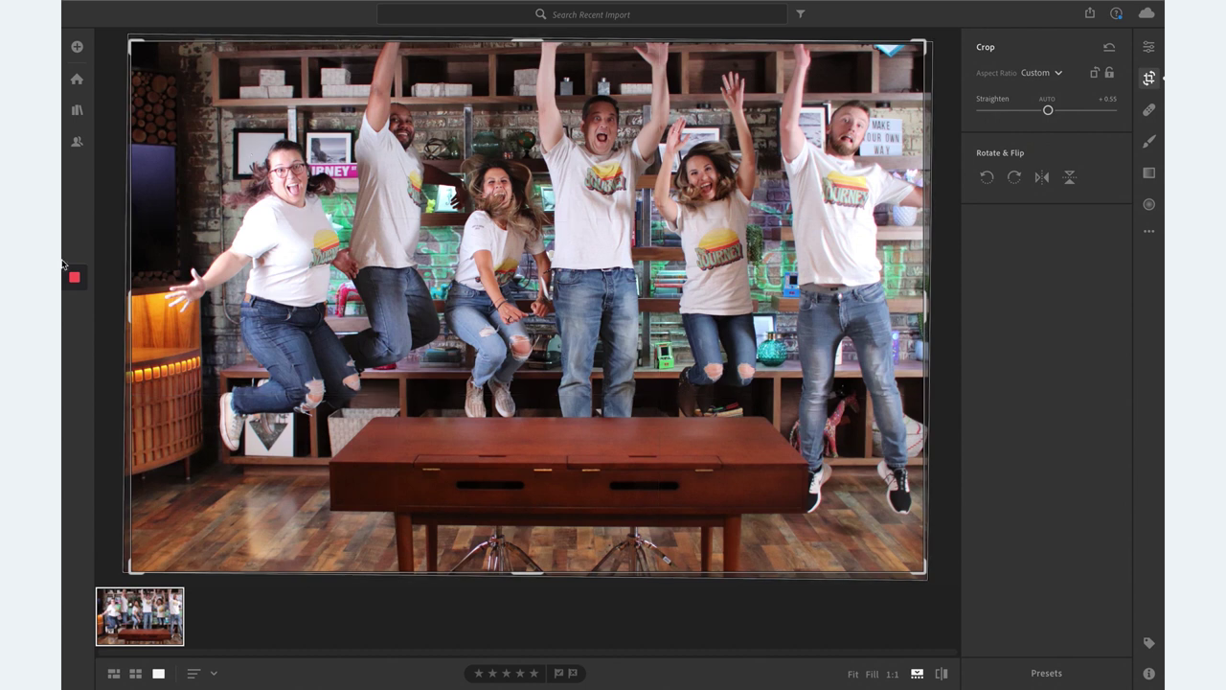
Step: Try cropping away most of the photo to keep only the two rightmost people, and undo the crop
left_click_drag(132, 298, 146, 295)
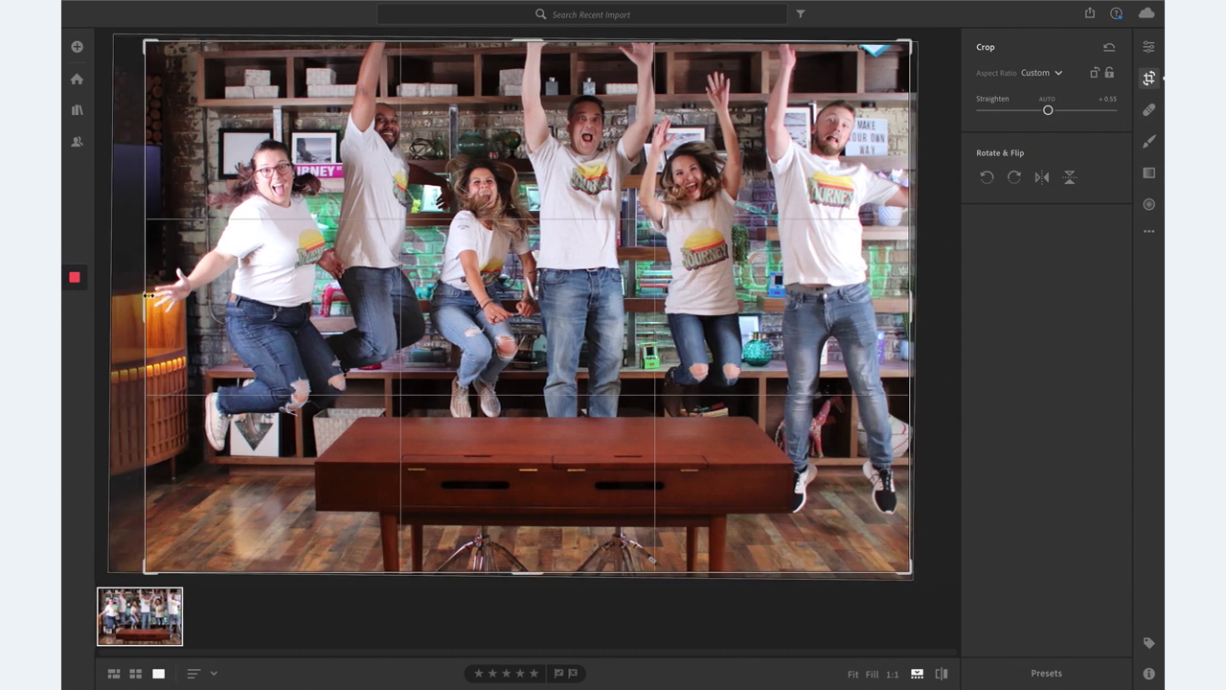
left_click_drag(144, 305, 392, 322)
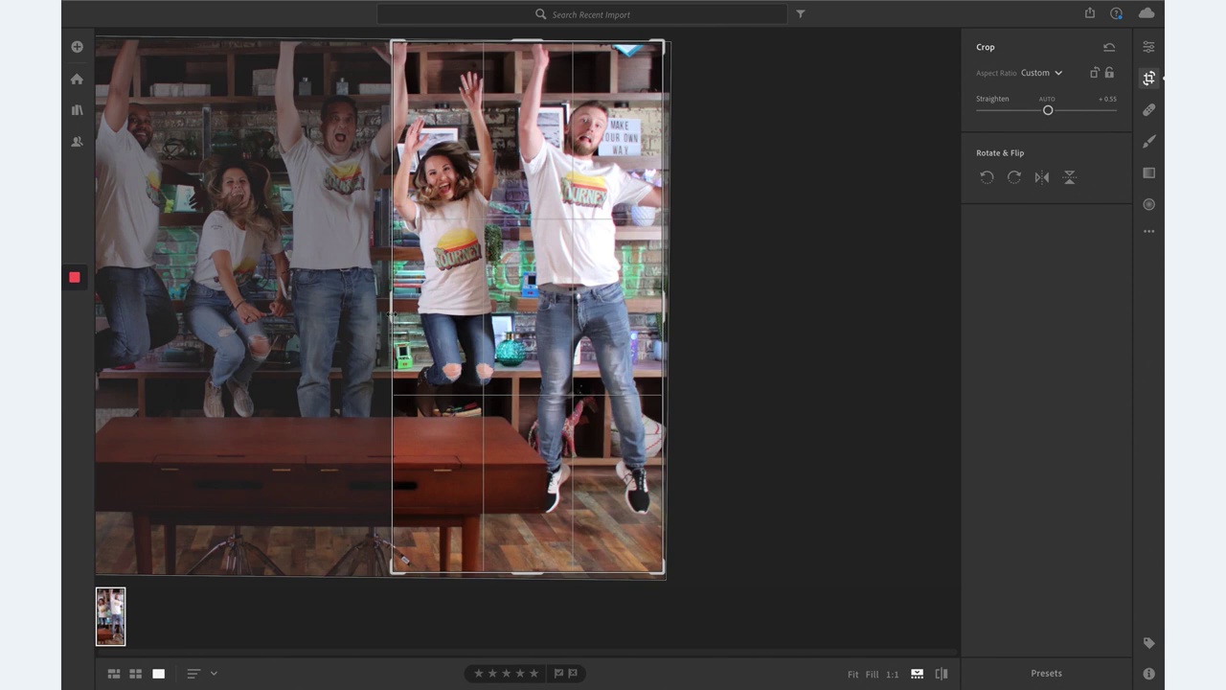
key("Return")
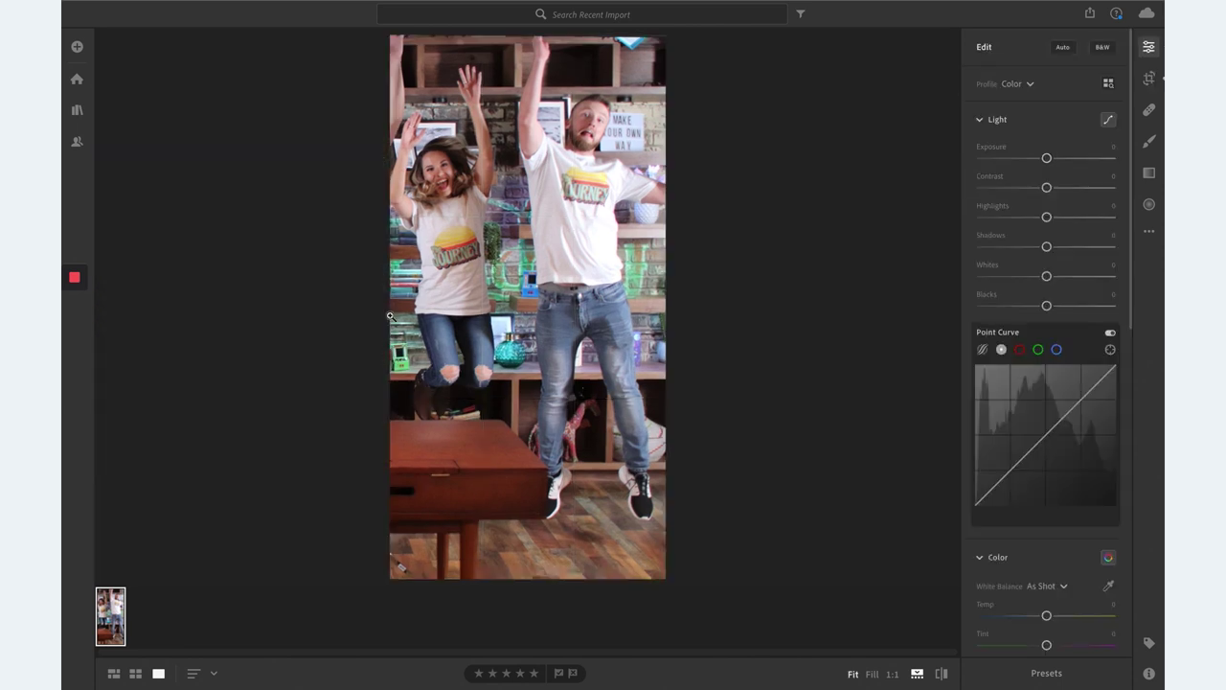
key("ctrl+z")
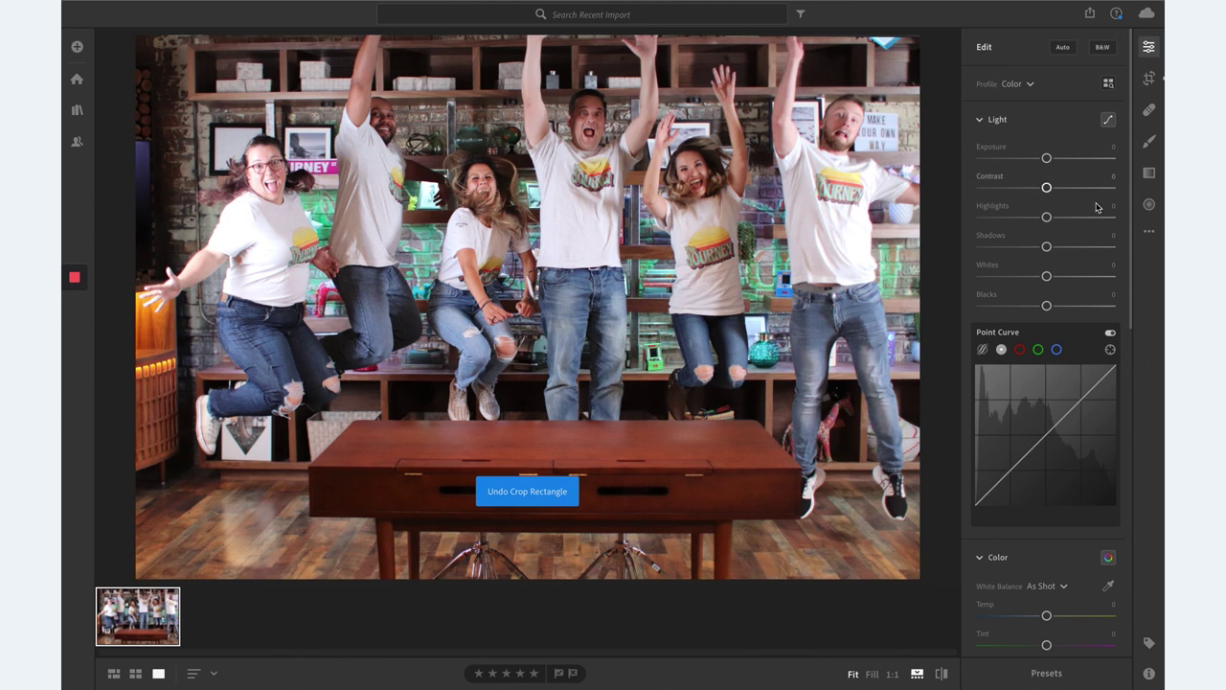
Step: Reopen the crop and try a 1 x 1 aspect ratio on the group photo
key("c")
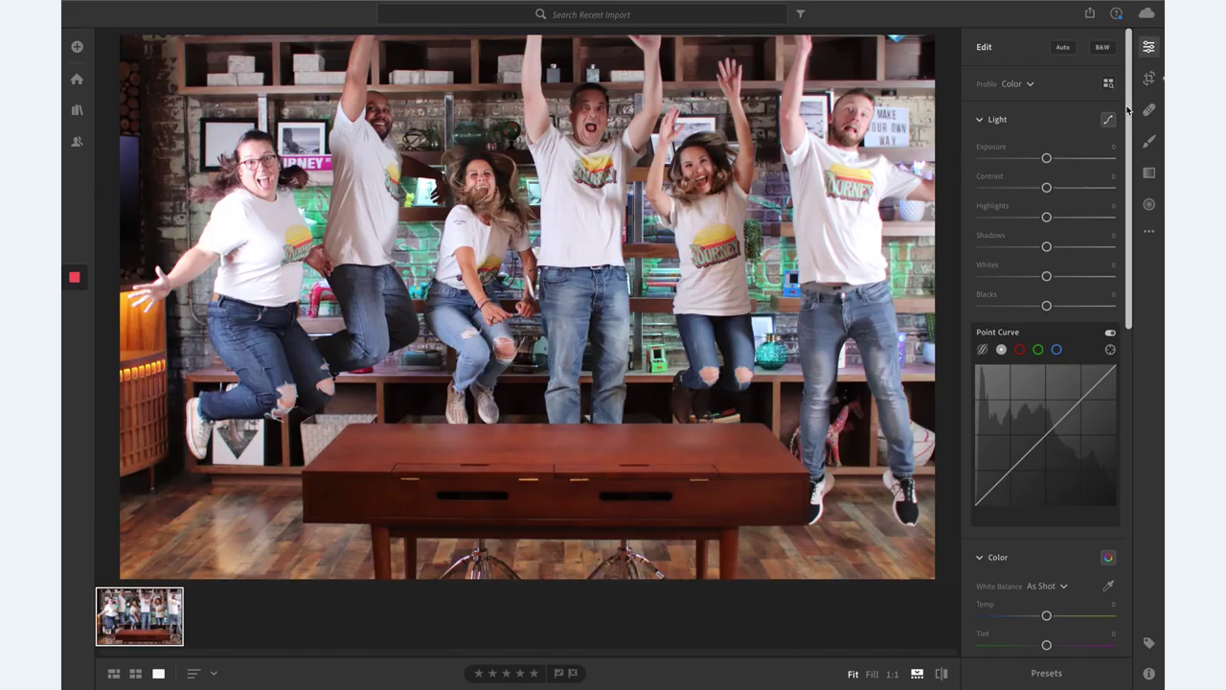
left_click(1150, 79)
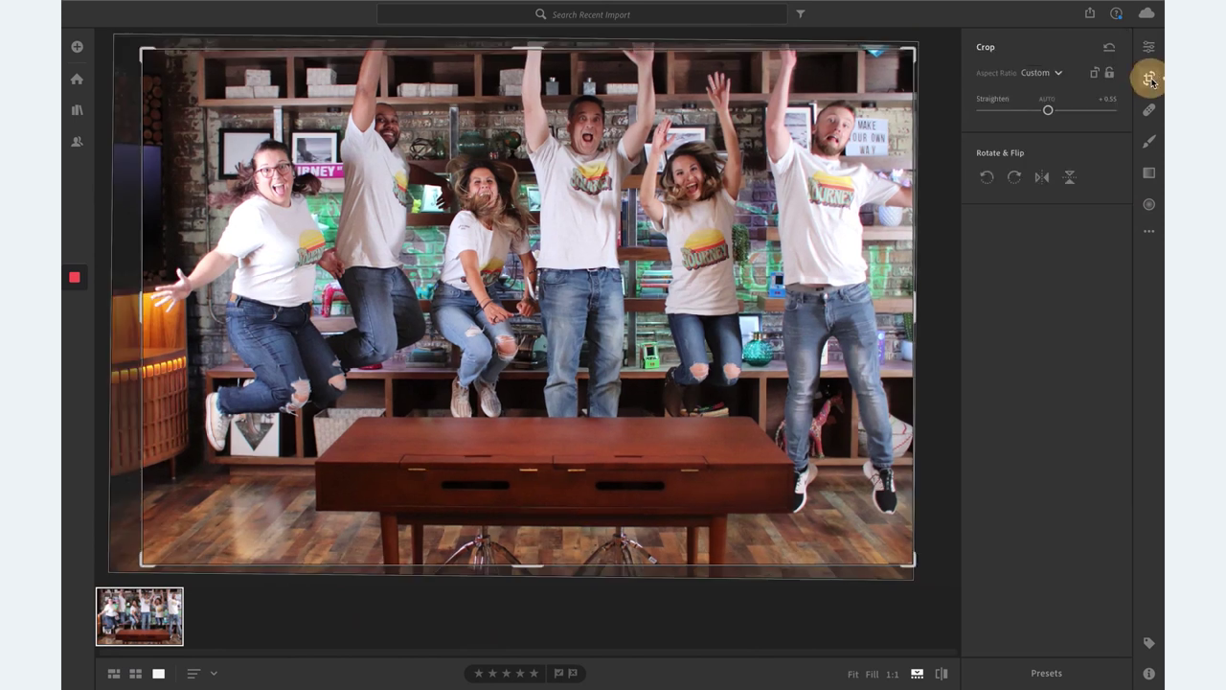
left_click(1035, 75)
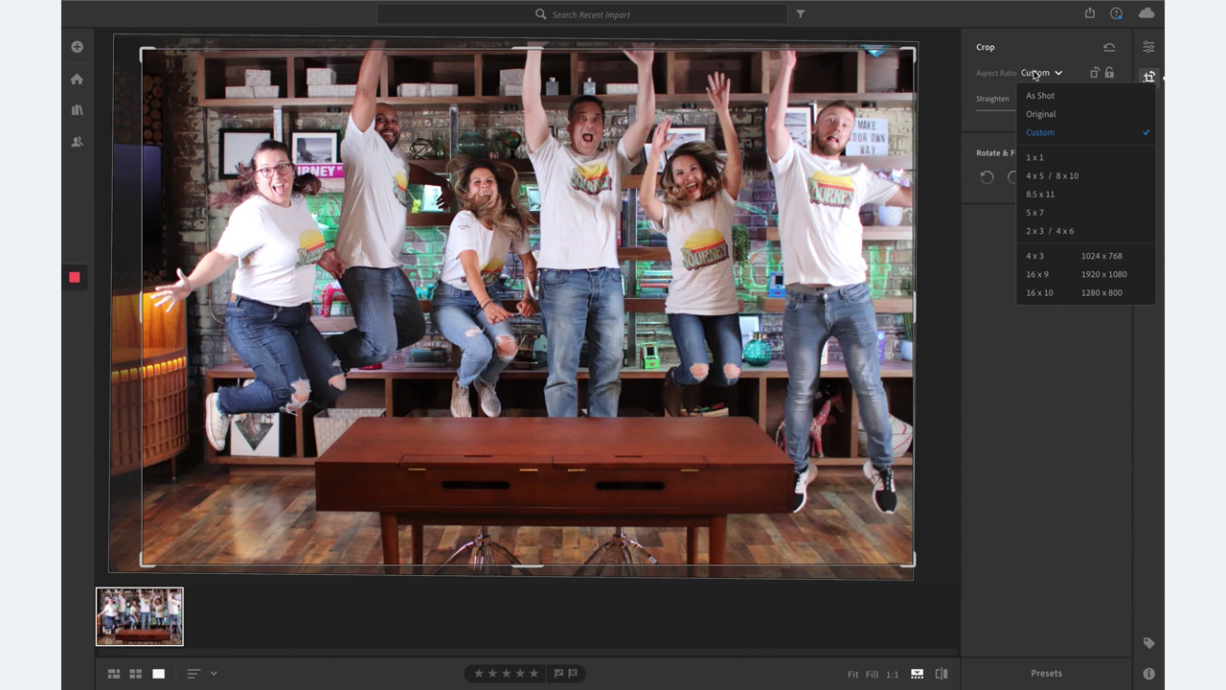
left_click(1039, 158)
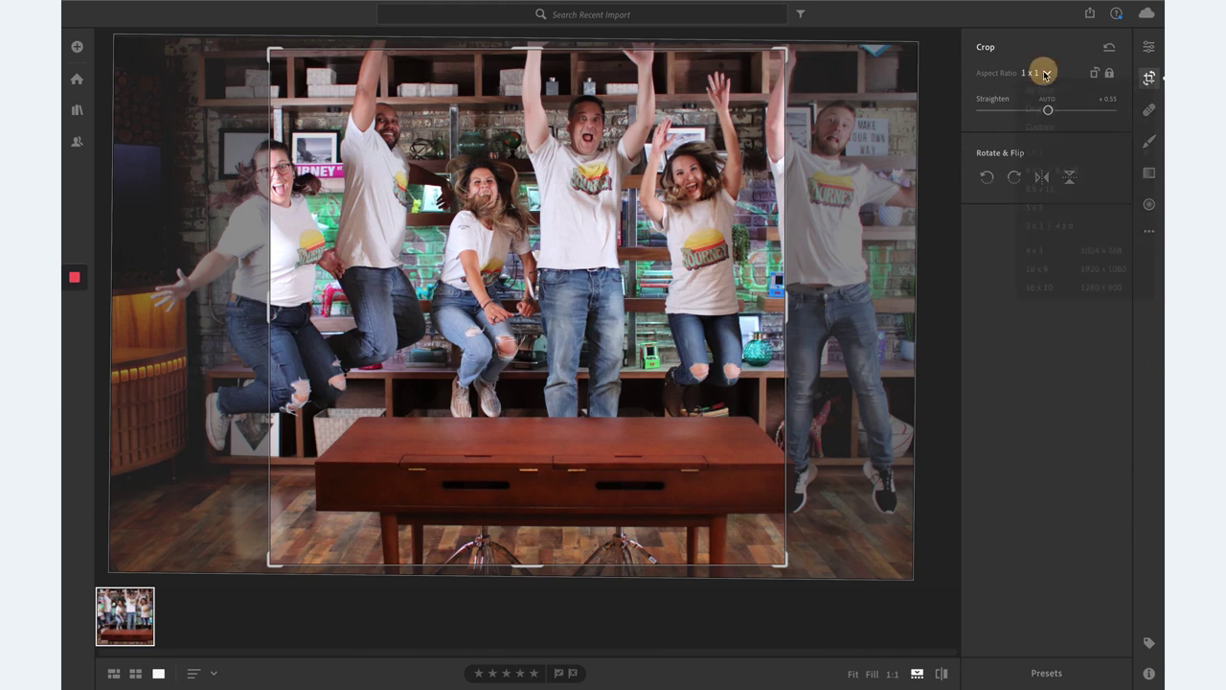
Step: Return the crop to the Custom aspect ratio and try narrowing it to only the jumping man at the far right
left_click(1045, 75)
left_click(1043, 128)
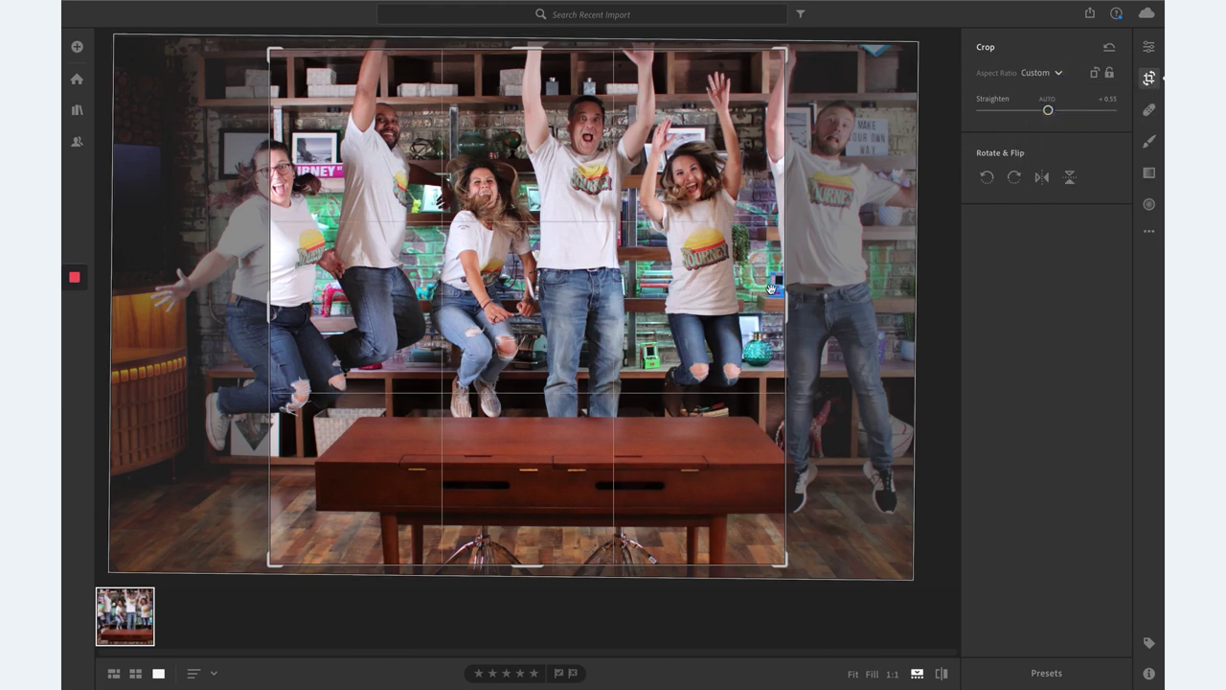
left_click_drag(772, 289, 875, 293)
left_click_drag(205, 311, 449, 315)
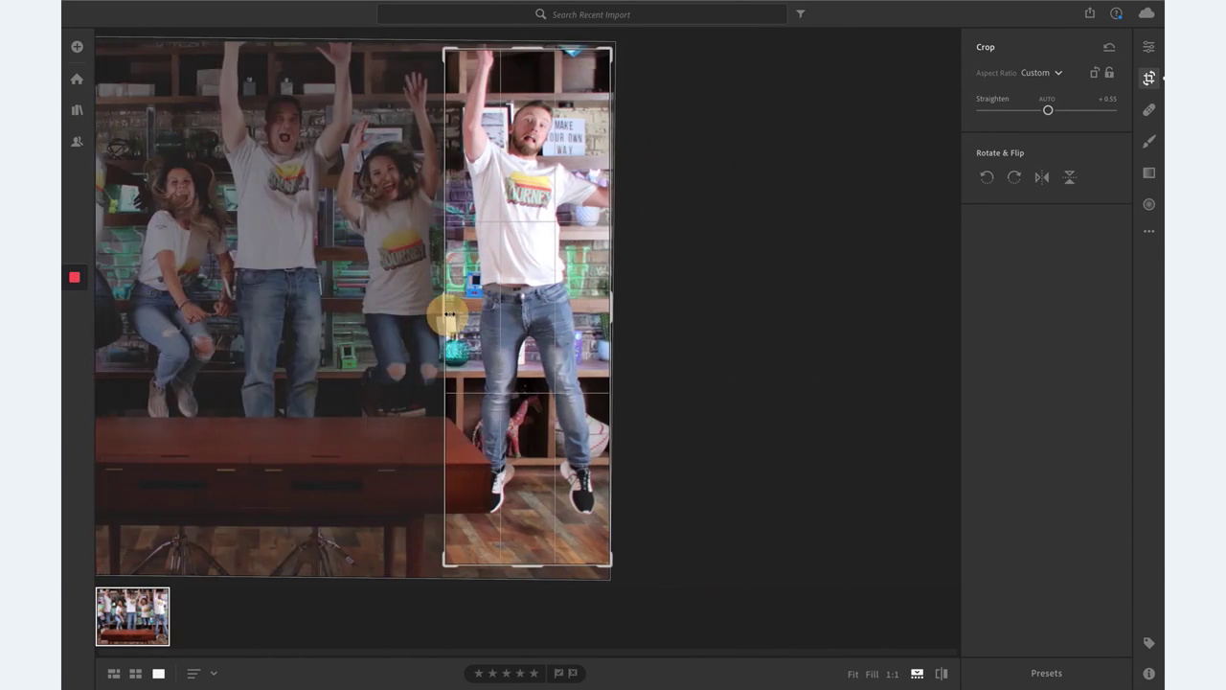
key("e")
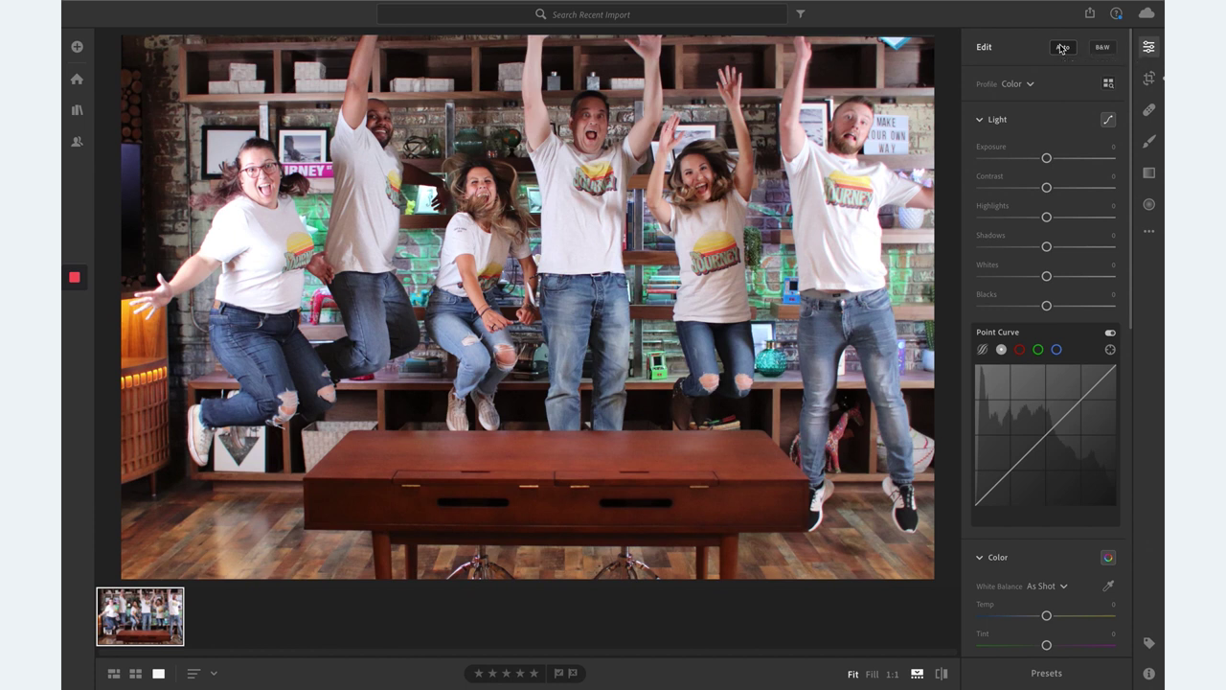
Step: Apply the Auto adjustments and refine Highlights to -45, Shadows to +22, Whites to +21 and Blacks to -2
mouse_move(1051, 160)
left_mouse_down()
mouse_move(959, 164)
mouse_move(1046, 164)
left_mouse_up()
type("0.29")
key("Return")
left_click(1061, 47)
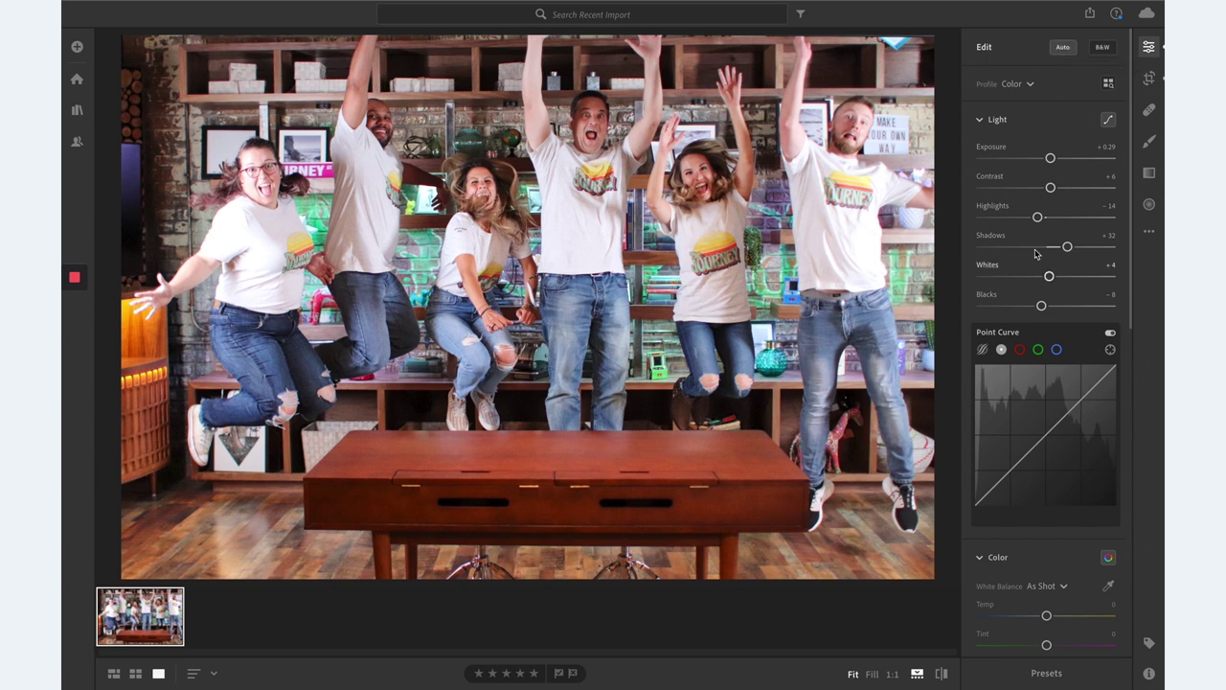
mouse_move(1037, 218)
left_mouse_down()
mouse_move(964, 215)
mouse_move(1073, 215)
mouse_move(997, 214)
mouse_move(1040, 220)
mouse_move(1018, 217)
left_mouse_up()
left_click_drag(1069, 248, 1046, 307)
Step: Try bending the Point Curve with several points for an extreme tonal effect, and undo the curve changes
scroll(1044, 304, "down", 2)
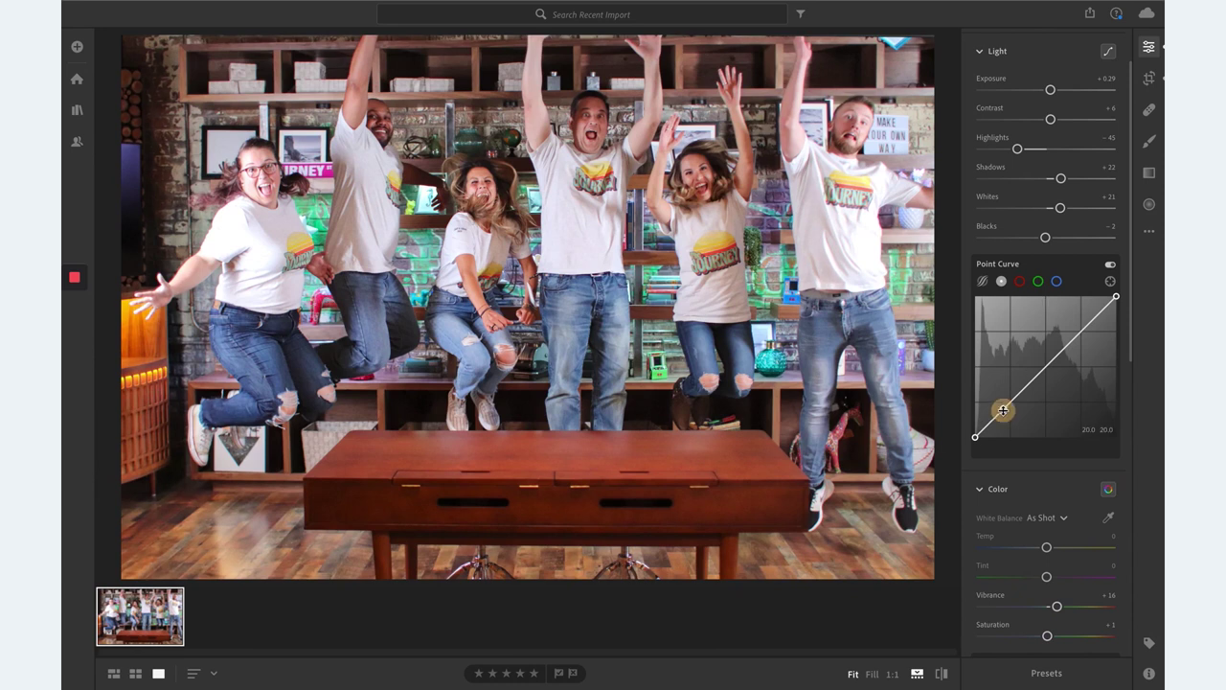
left_click(1046, 378)
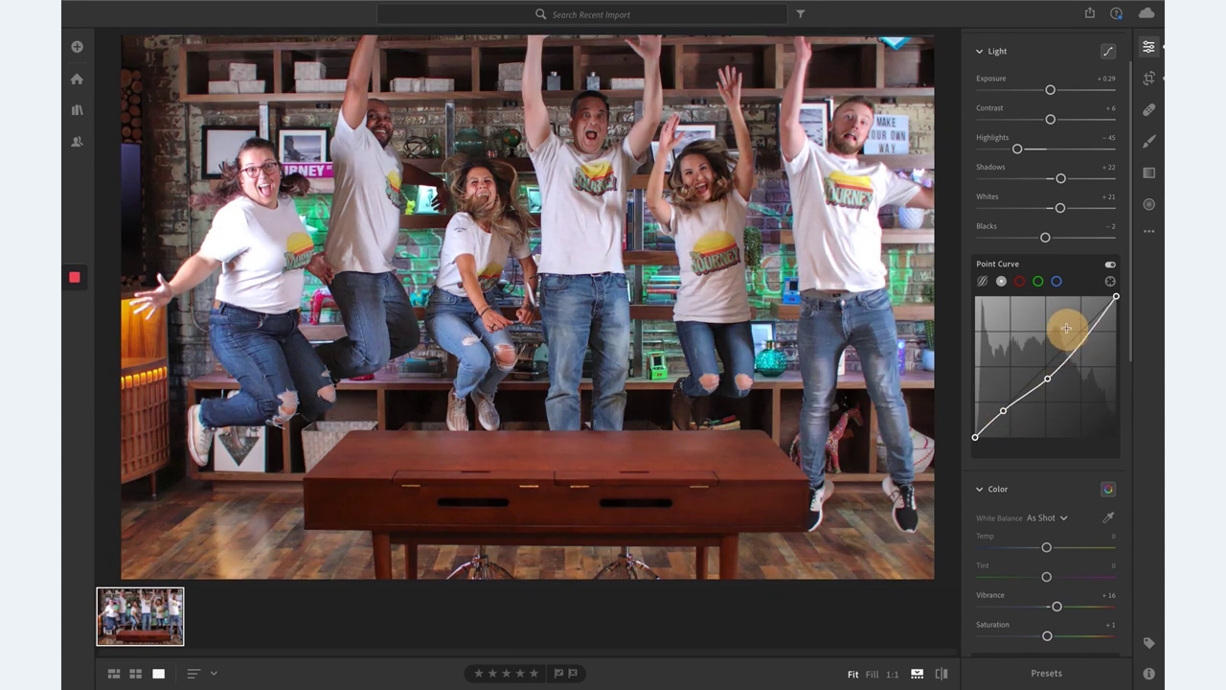
left_click_drag(1083, 349, 1093, 395)
left_click_drag(1003, 410, 1075, 471)
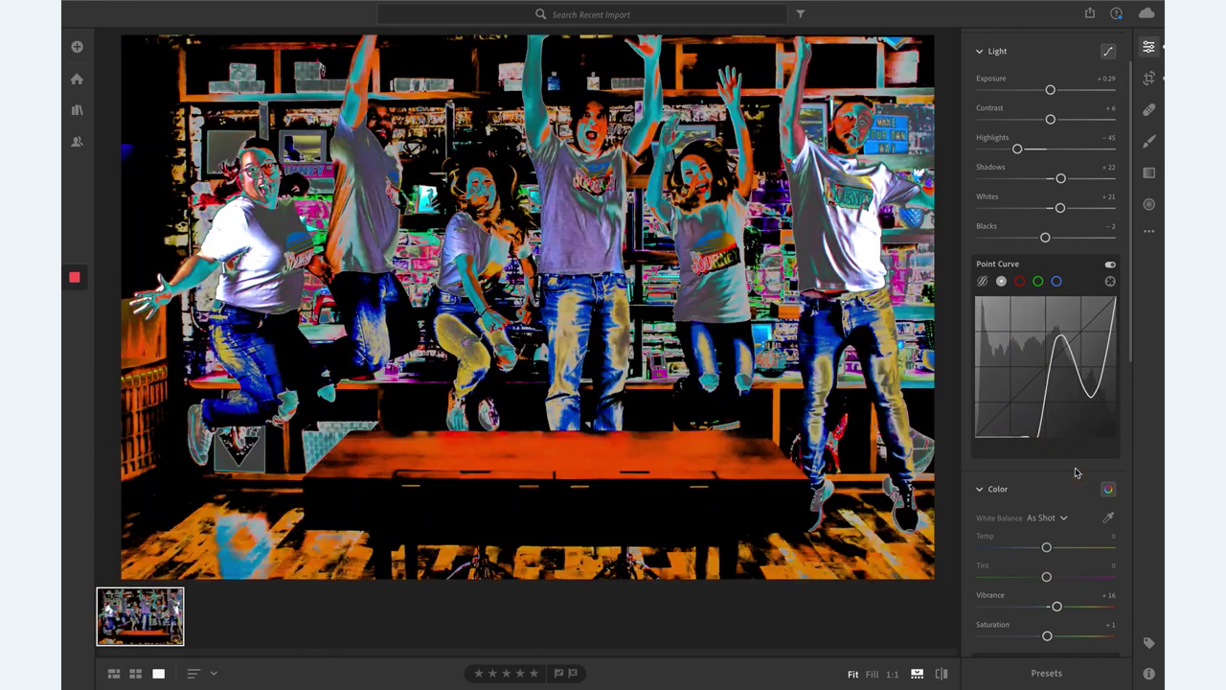
key("ctrl+z")
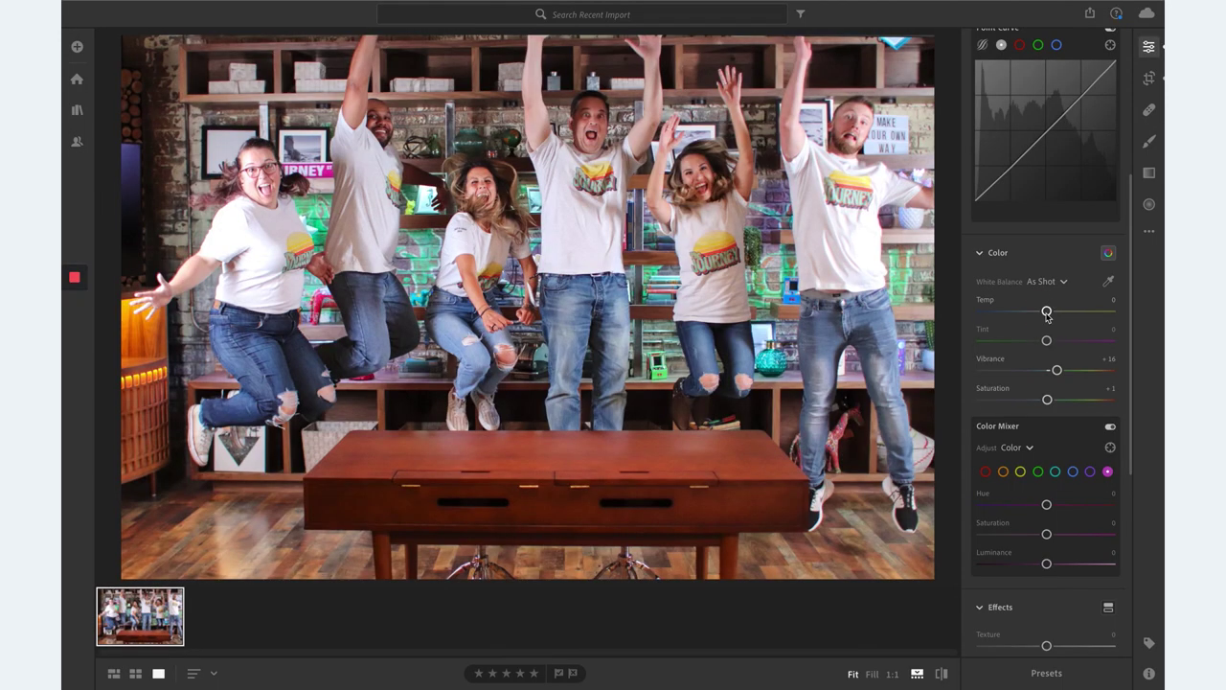
Step: Try warming the photo with a Temp of +6 and return the temperature to 0
mouse_move(1048, 314)
left_mouse_down()
mouse_move(970, 317)
mouse_move(1100, 315)
mouse_move(1046, 322)
left_mouse_up()
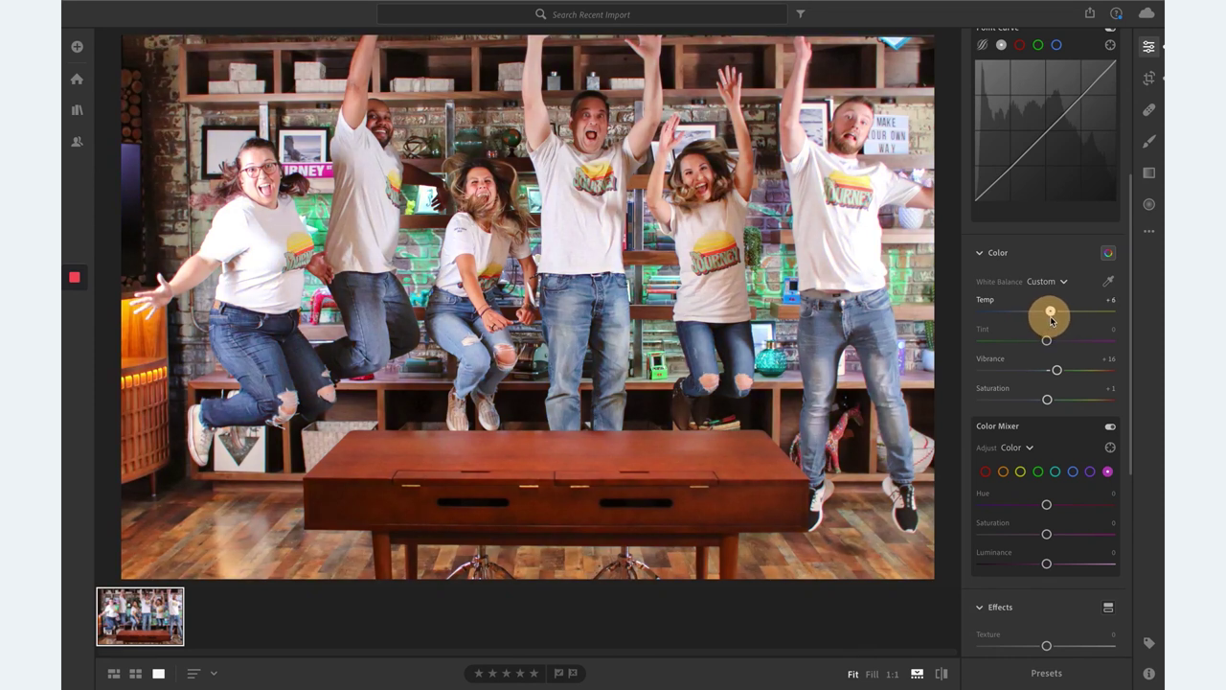
left_click_drag(1053, 319, 1048, 315)
left_click(1046, 255)
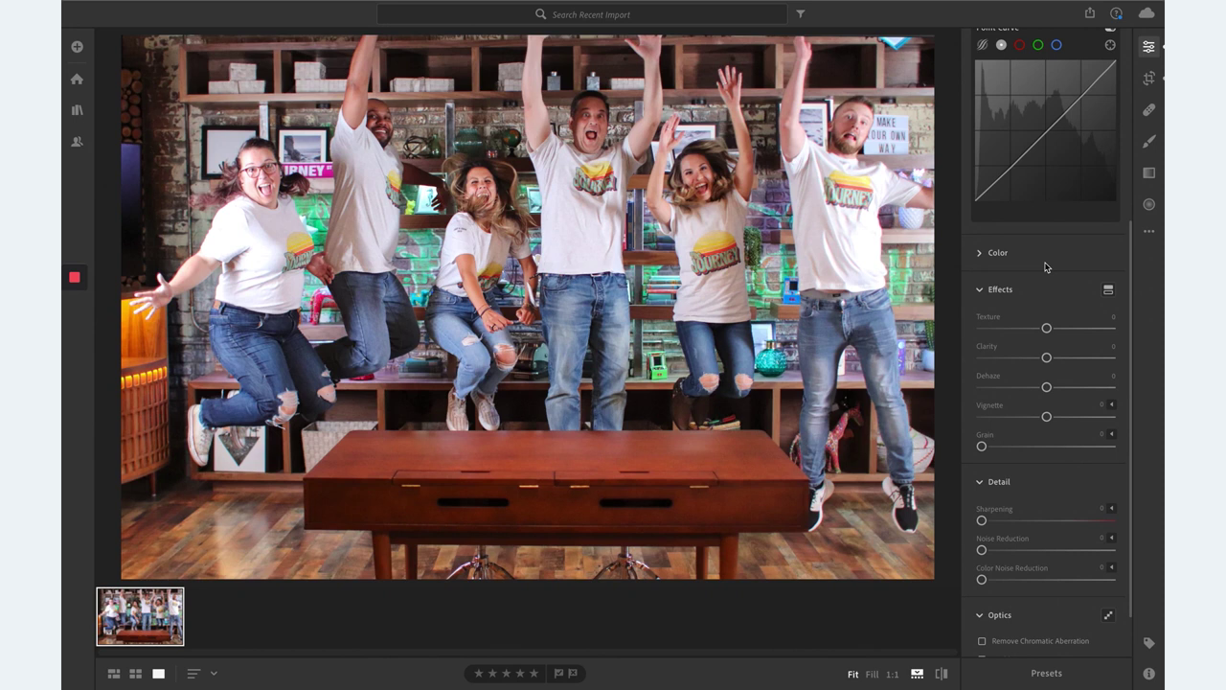
left_click(992, 252)
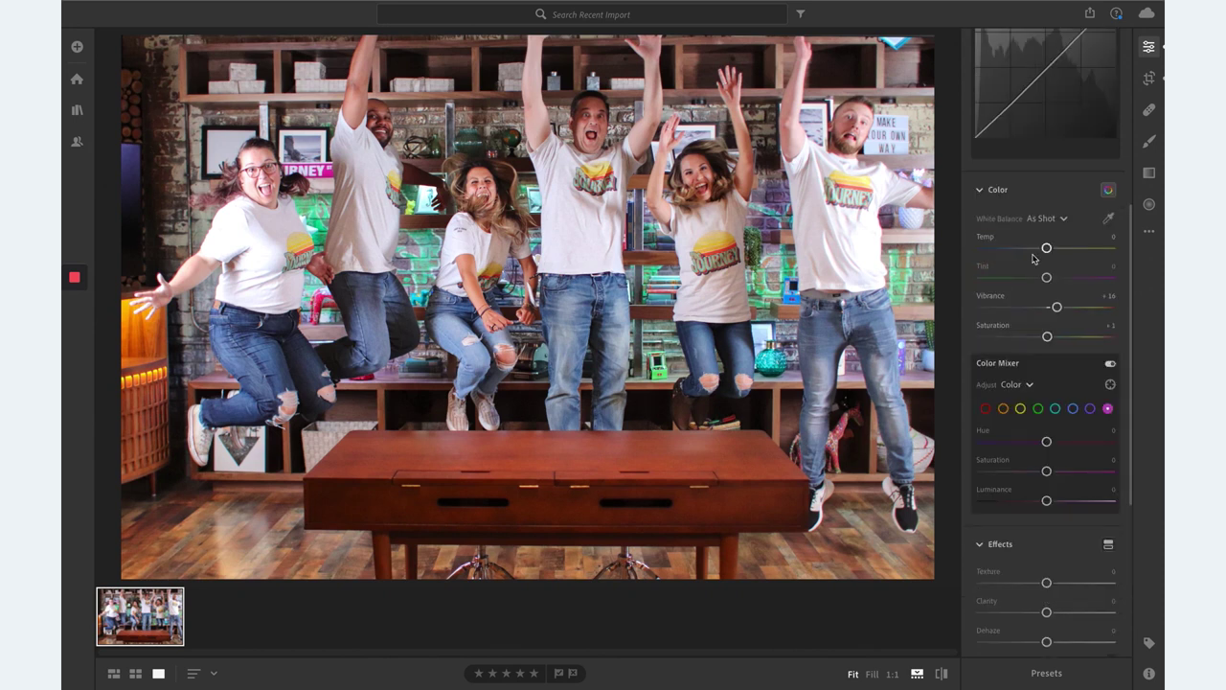
Step: Compare cooler and warmer white balances, settling on a Temp of +10, and set Vibrance to +11
left_click_drag(1045, 253, 1042, 252)
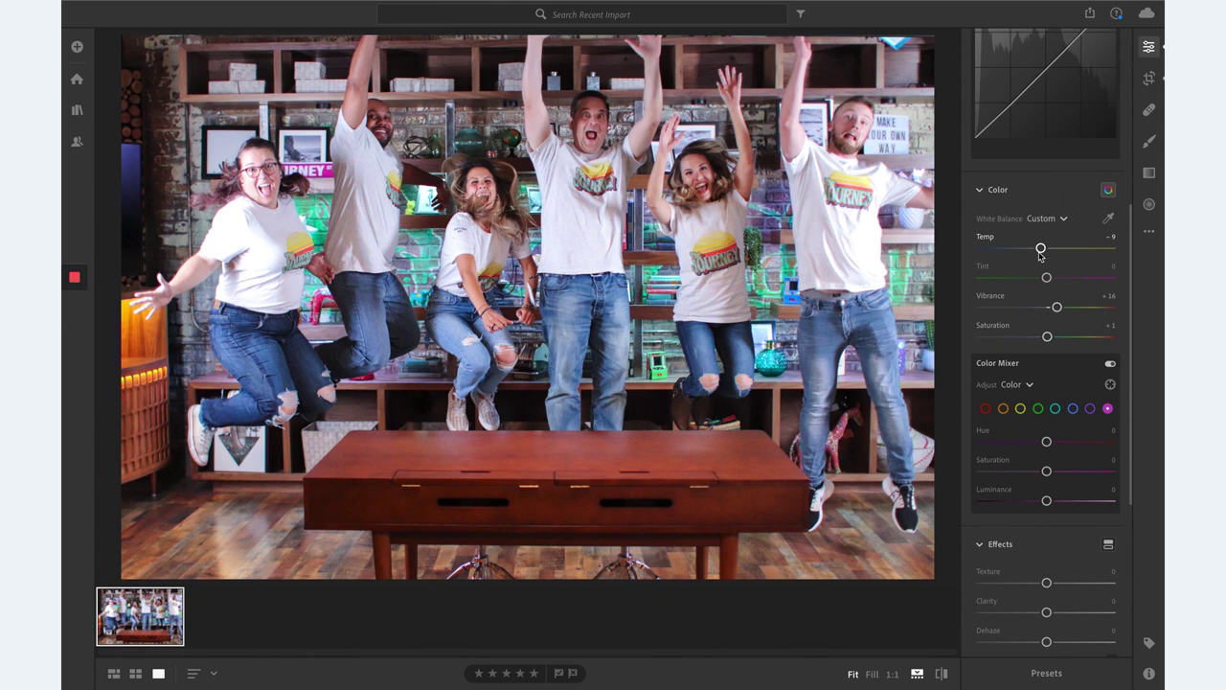
left_click_drag(1041, 251, 1039, 252)
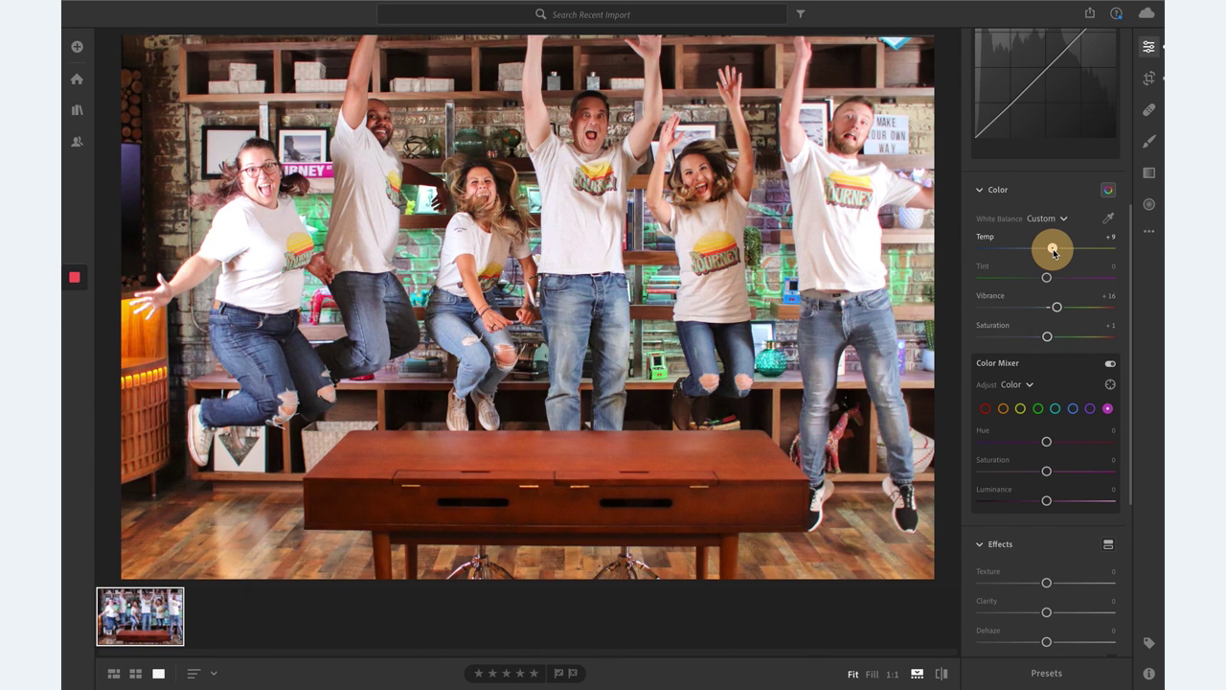
left_click(1053, 250)
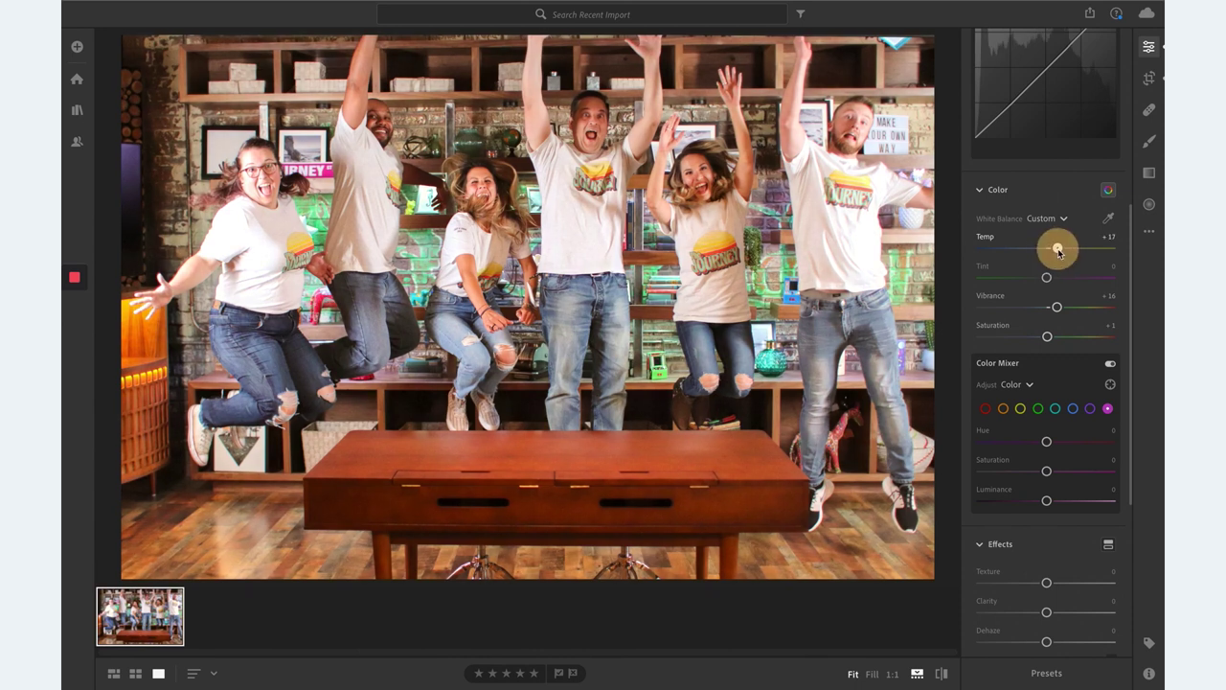
mouse_move(1056, 252)
left_mouse_down()
mouse_move(1122, 247)
mouse_move(1063, 247)
left_mouse_up()
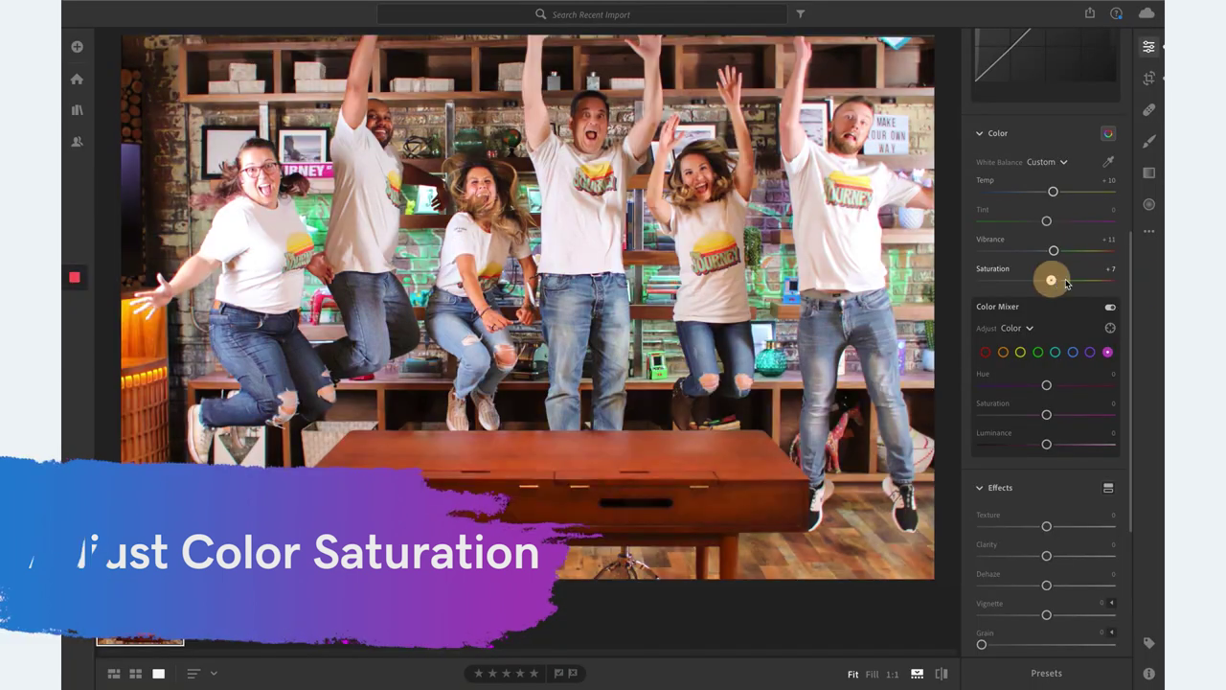
Step: Try the color Saturation at both extremes, +100 and -100, and set it to +10
left_click_drag(1051, 277, 1112, 280)
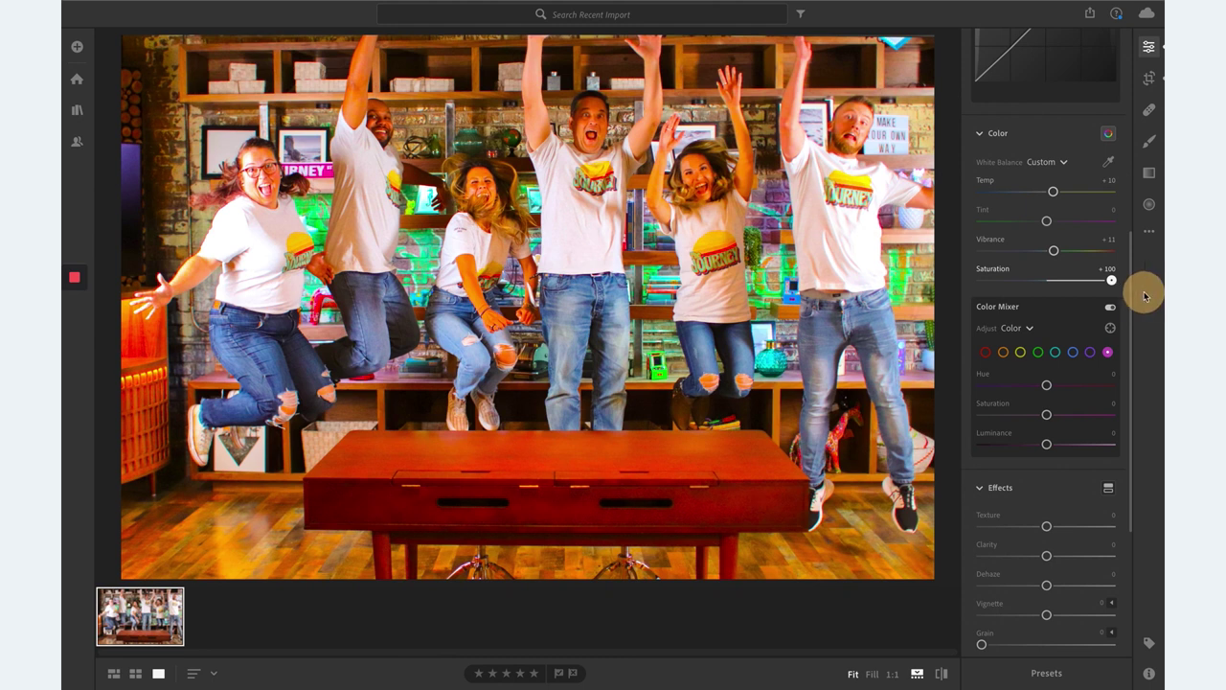
left_click_drag(1128, 292, 967, 279)
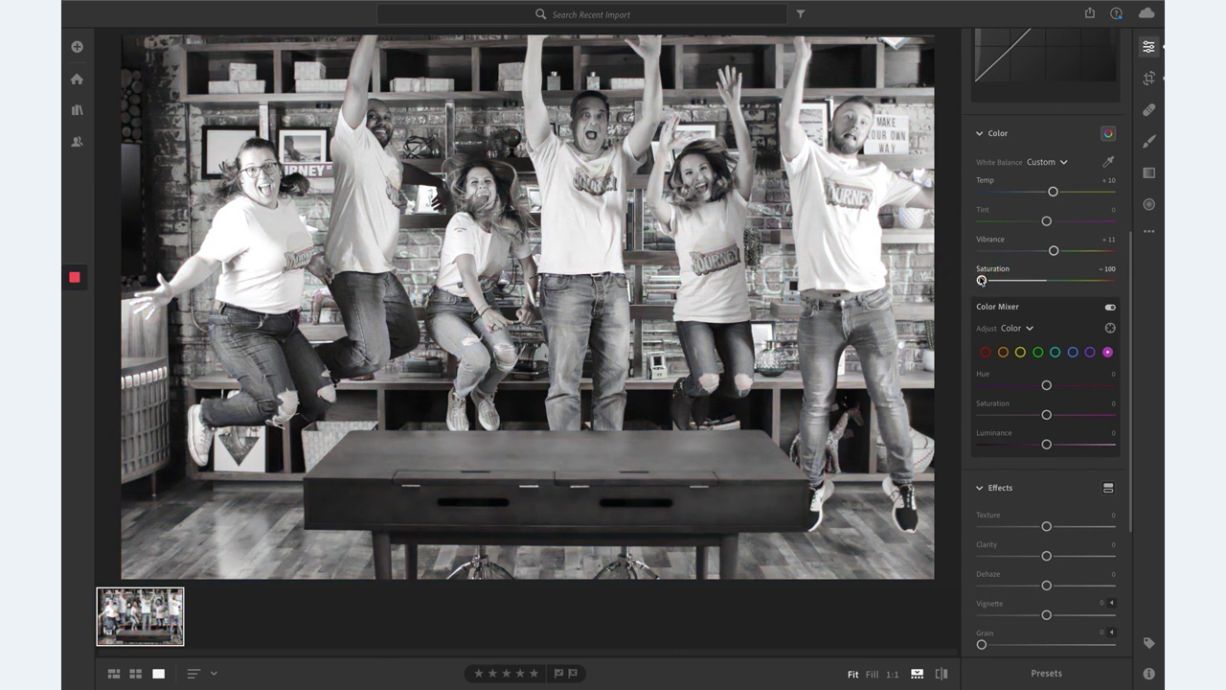
left_click_drag(983, 280, 1049, 286)
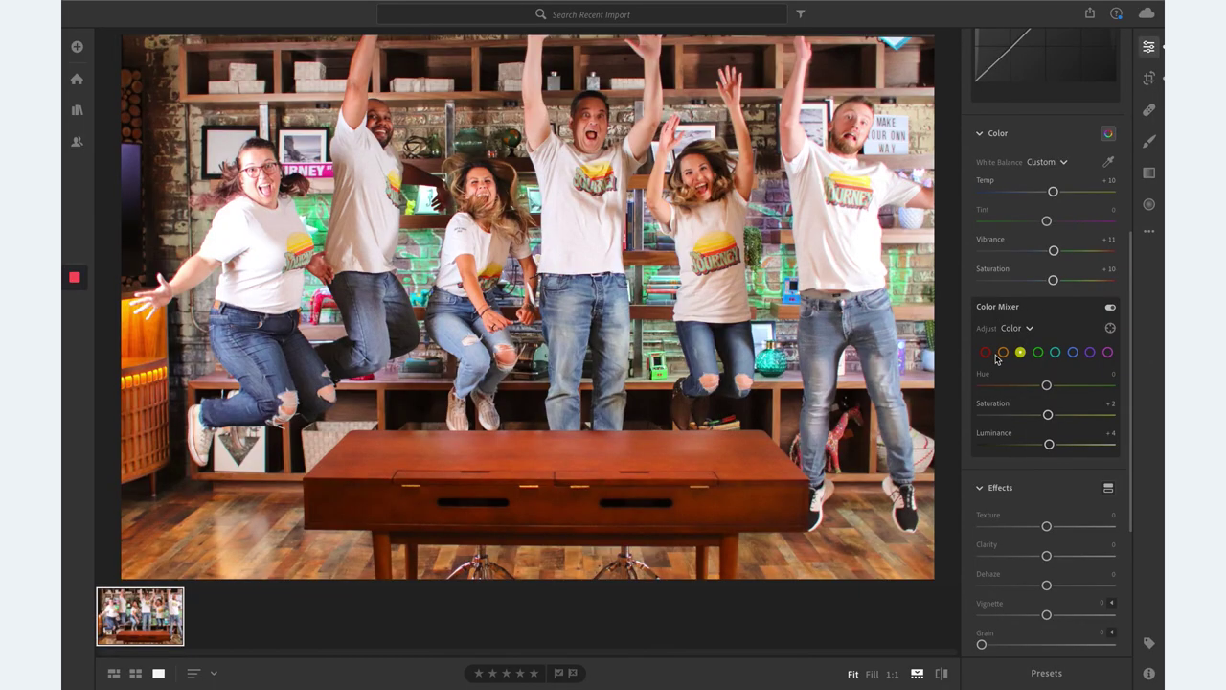
Step: Set the red range in the Color Mixer to Hue -1 and Saturation -3, and adjust its Luminance
left_click(987, 353)
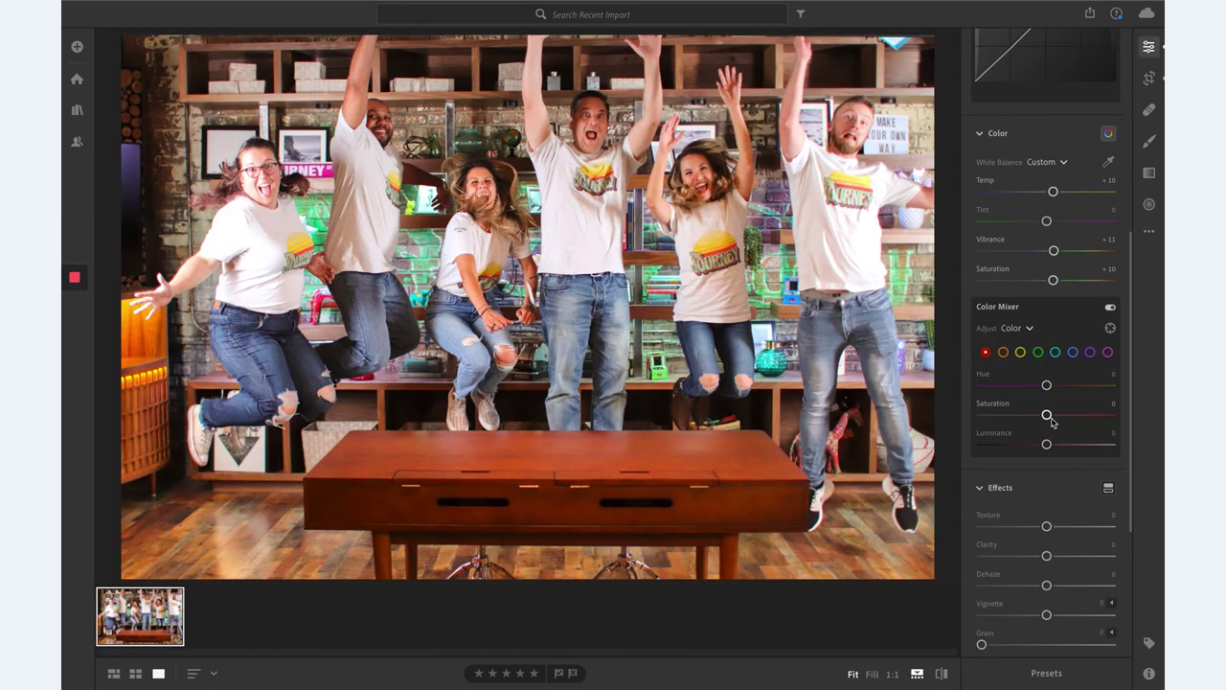
left_click_drag(1050, 419, 1116, 443)
left_click_drag(1047, 385, 1070, 402)
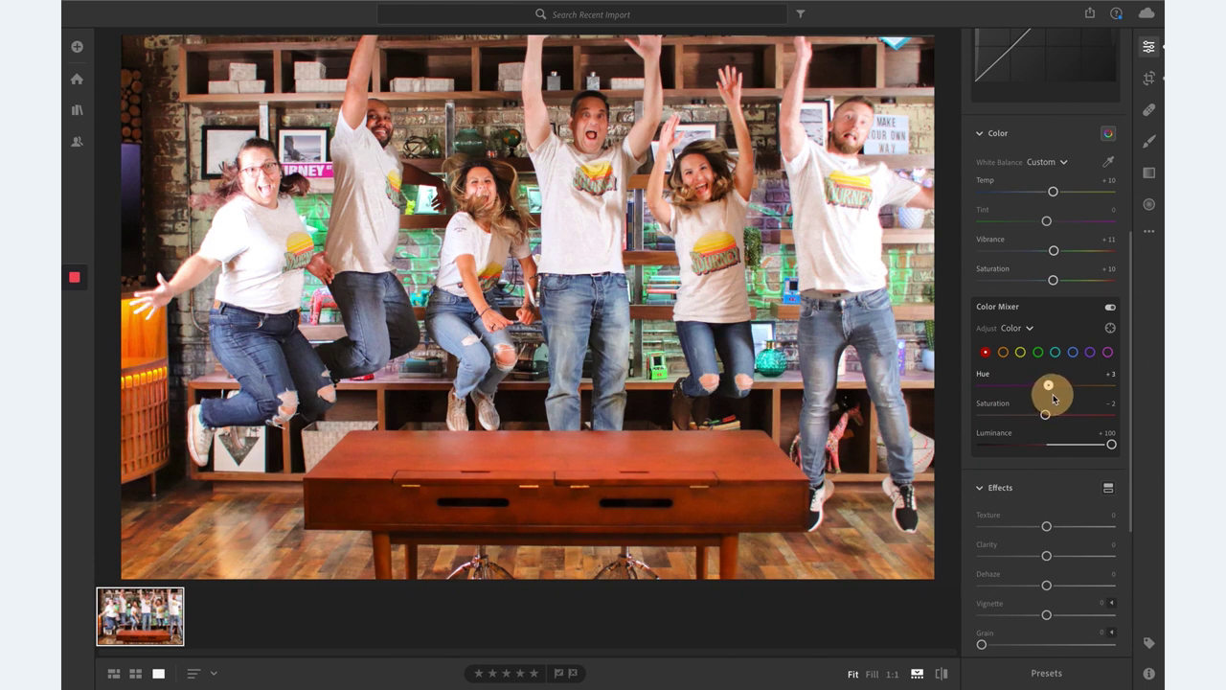
left_click(1046, 414)
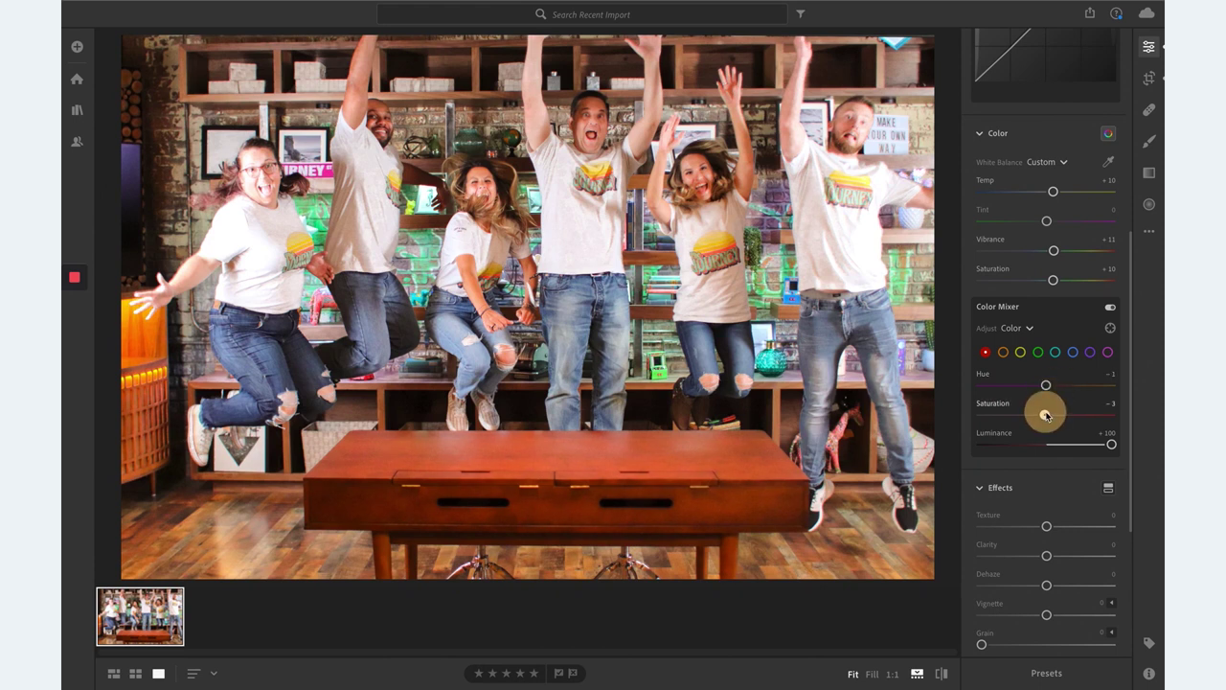
left_click(1054, 447)
left_click_drag(1042, 448, 1042, 446)
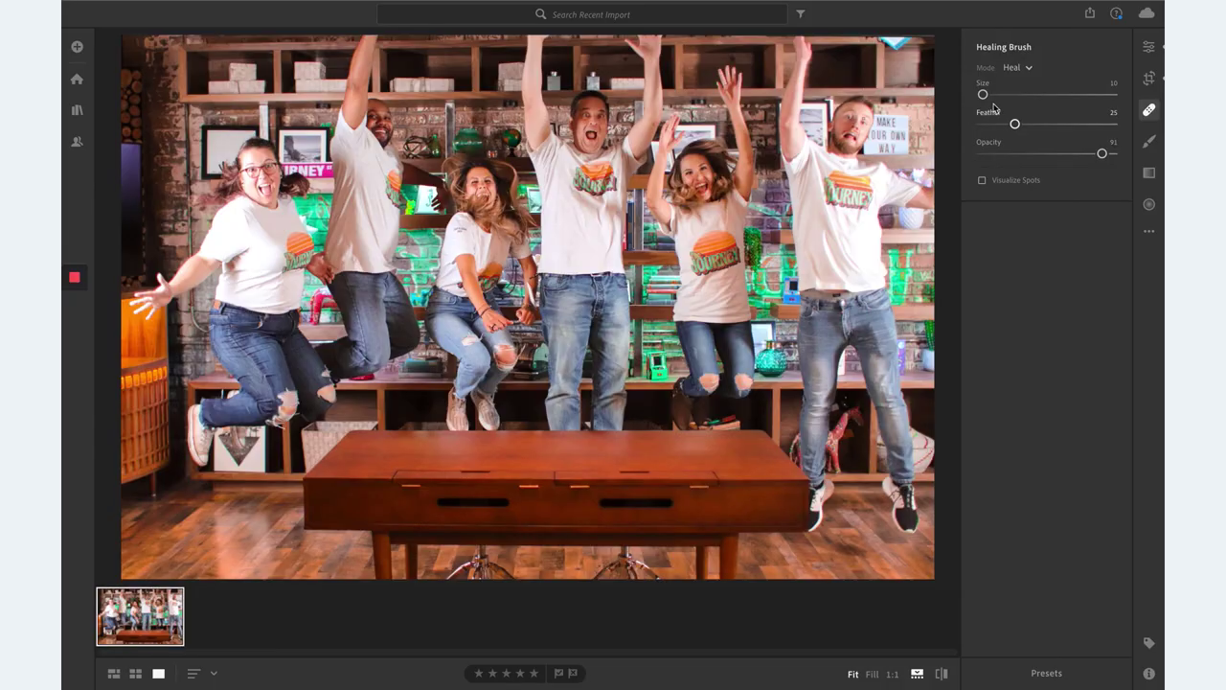
Step: Try healing the area around the sign beside the man at the far right with brush size 78, and undo the stroke
left_click_drag(984, 96, 994, 97)
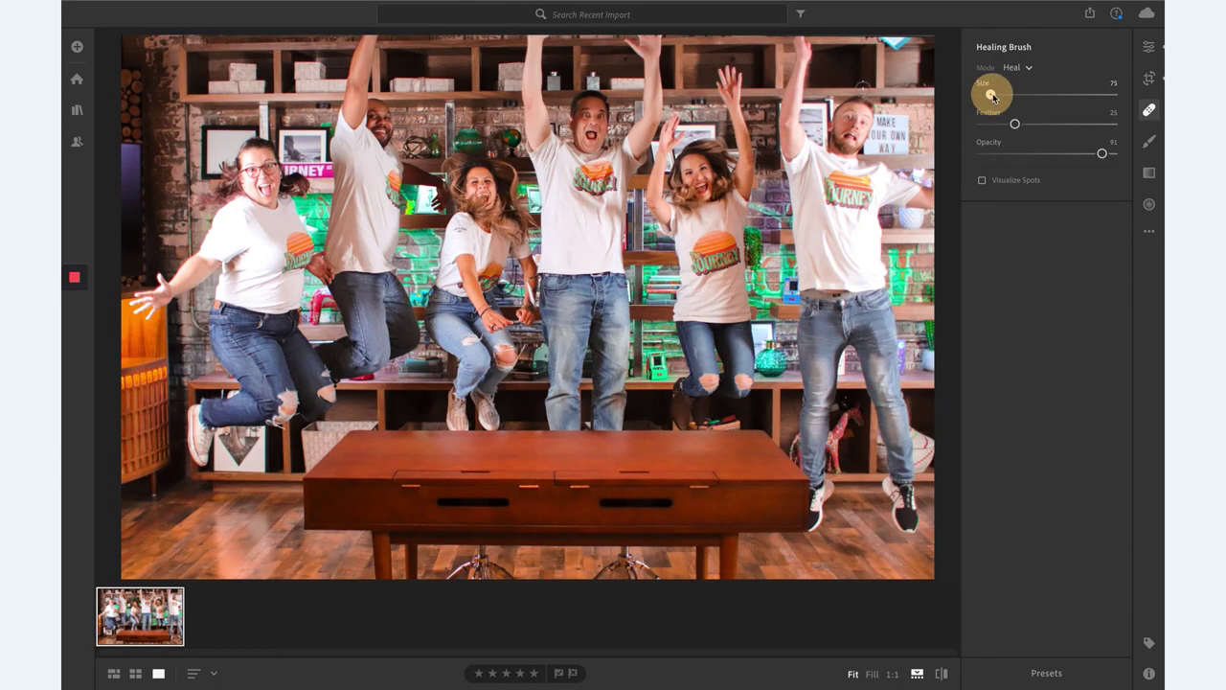
left_click_drag(994, 96, 1005, 95)
mouse_move(854, 113)
left_mouse_down()
mouse_move(820, 185)
mouse_move(849, 96)
mouse_move(874, 91)
mouse_move(821, 179)
left_mouse_up()
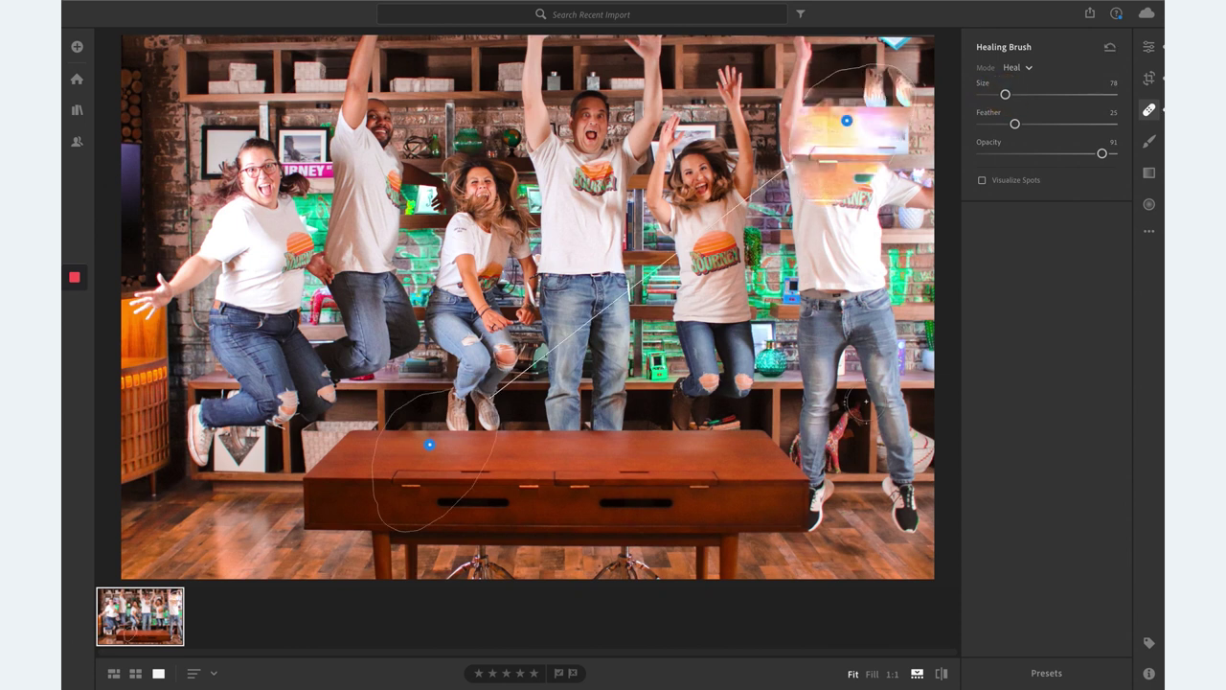
key("ctrl+z")
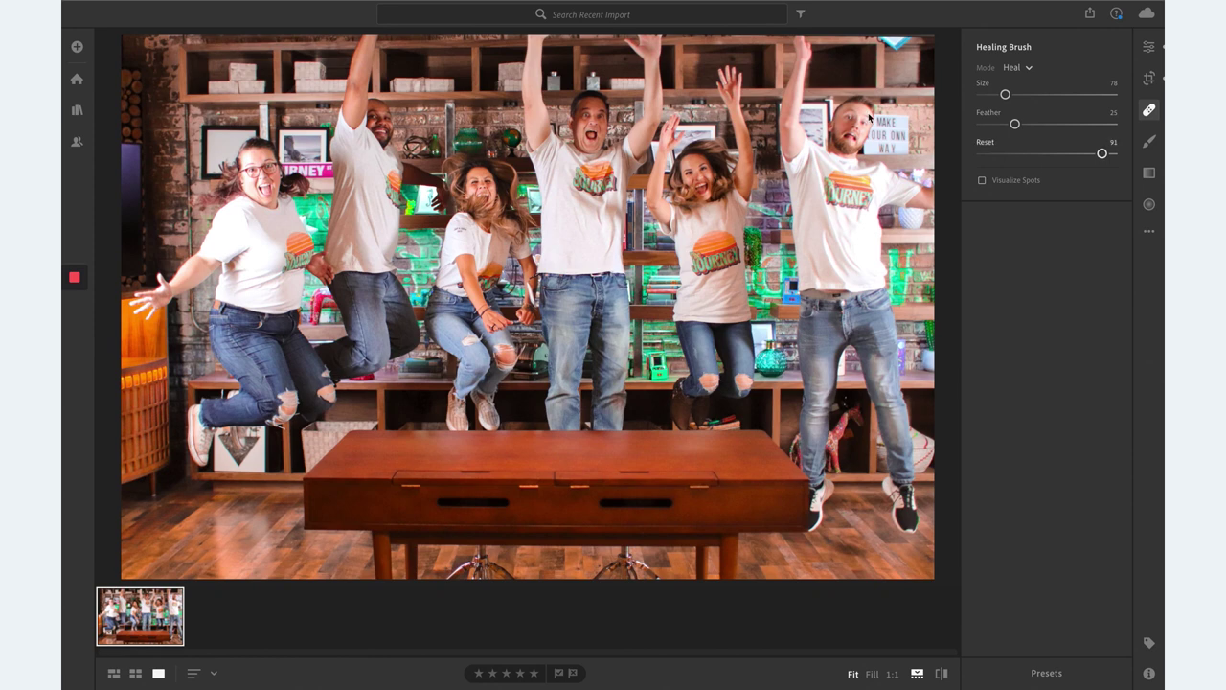
key("ctrl+=")
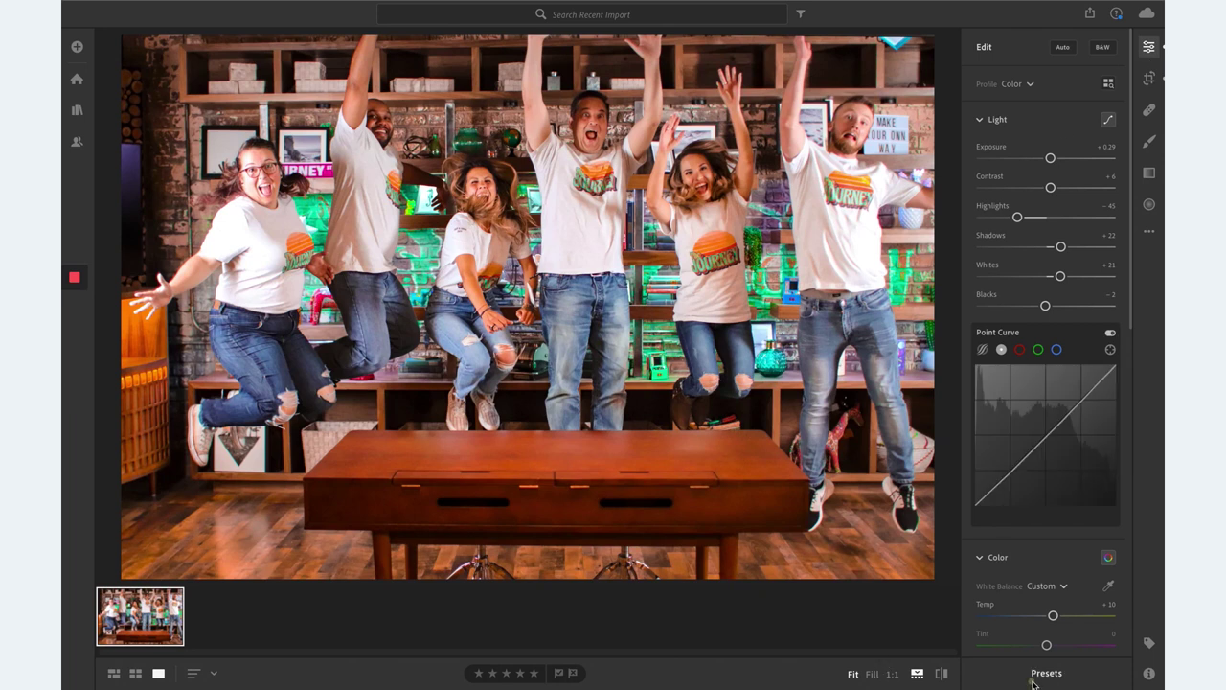
Step: Open the Presets list and choose to create a new preset from the current edits
left_click(1039, 674)
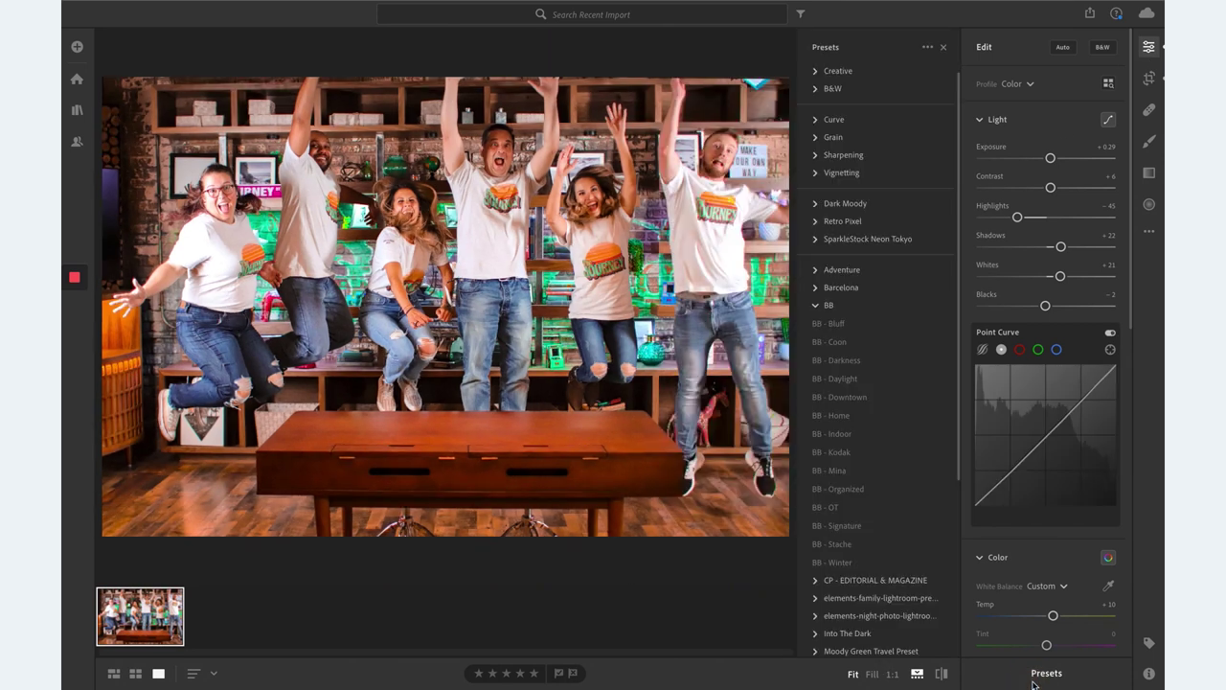
left_click(927, 47)
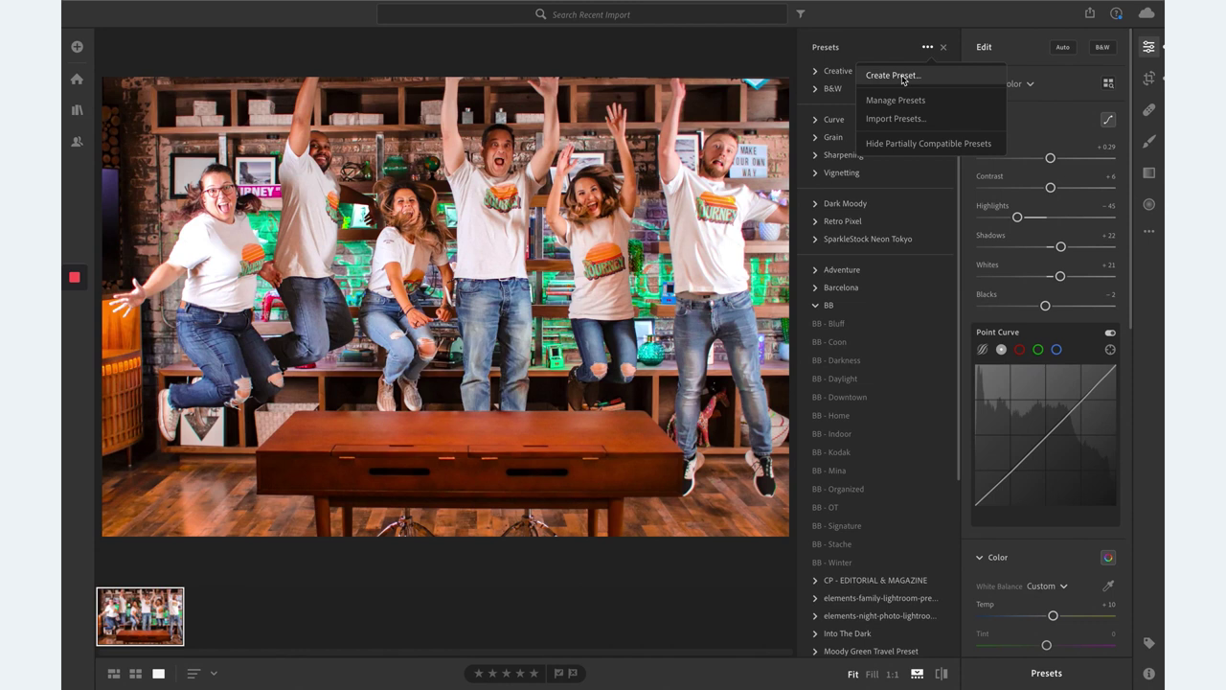
left_click(903, 77)
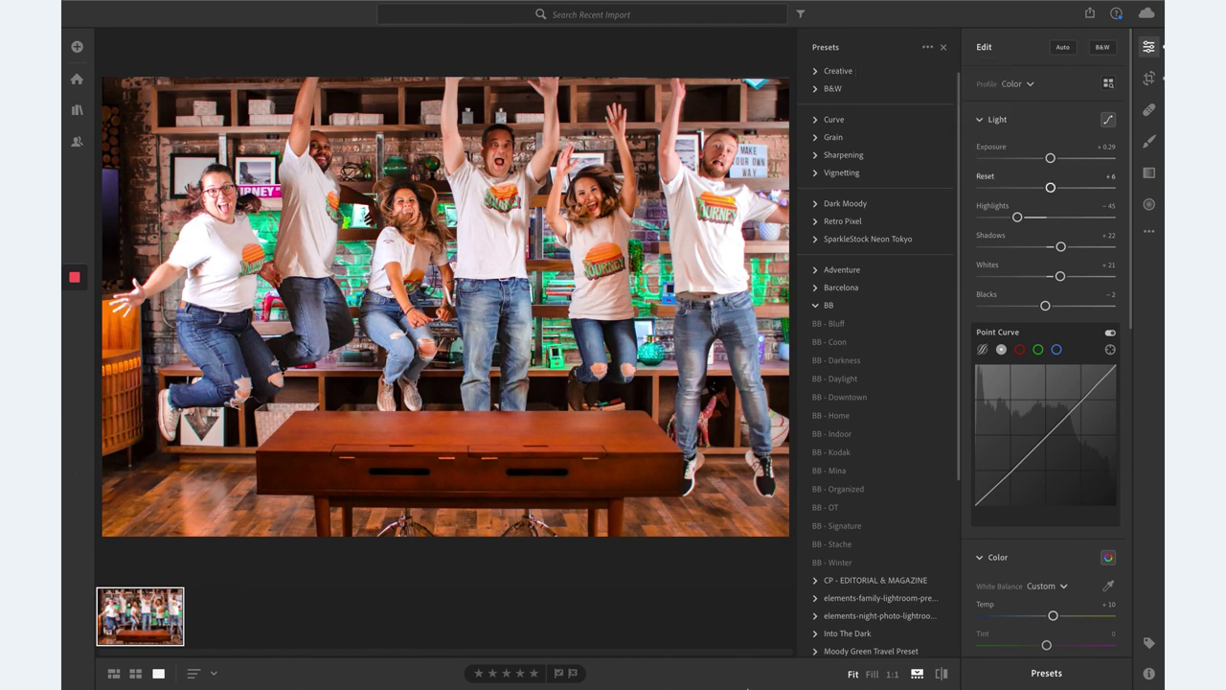
Step: Preview the saved User Presets on the photo, going from the last in the list up to the first
mouse_move(756, 682)
scroll(945, 504, "down", 5)
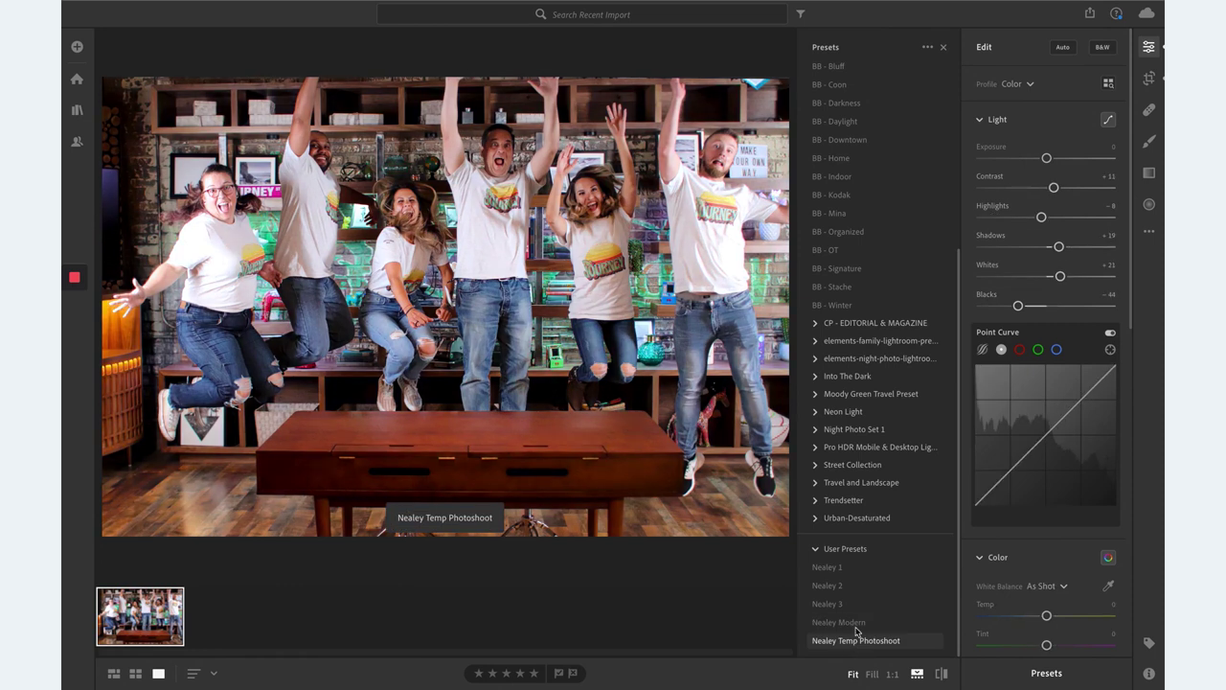
left_click(860, 623)
left_click(860, 606)
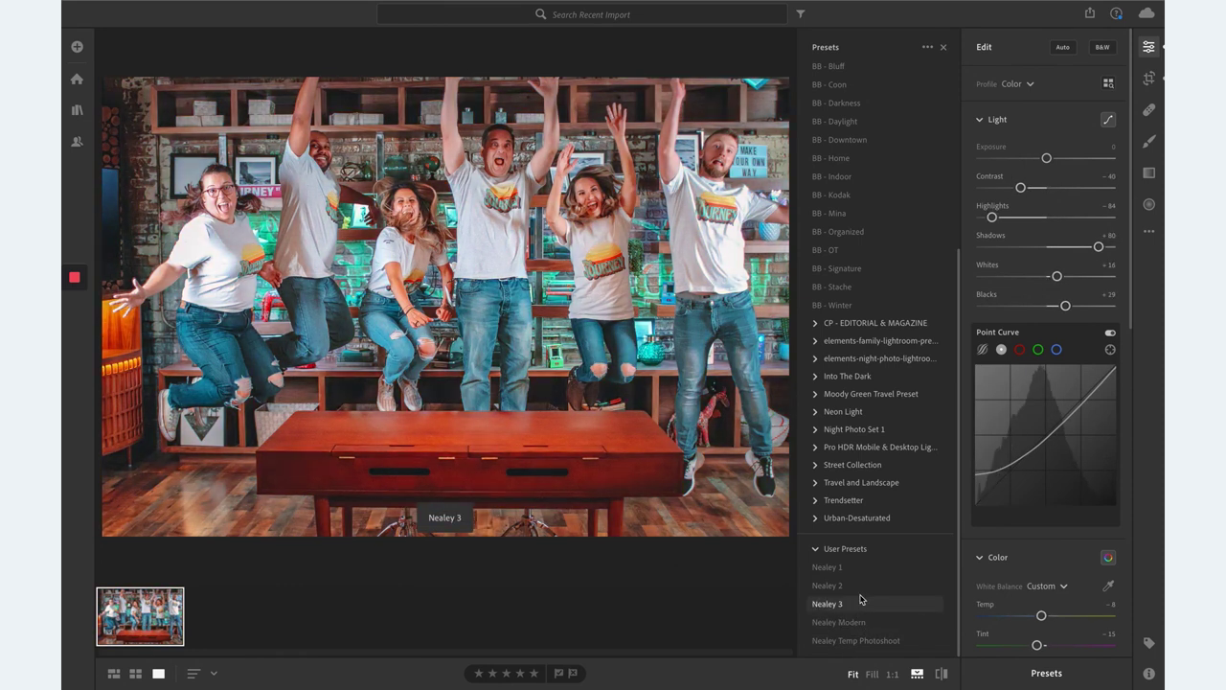
left_click(863, 587)
left_click(865, 568)
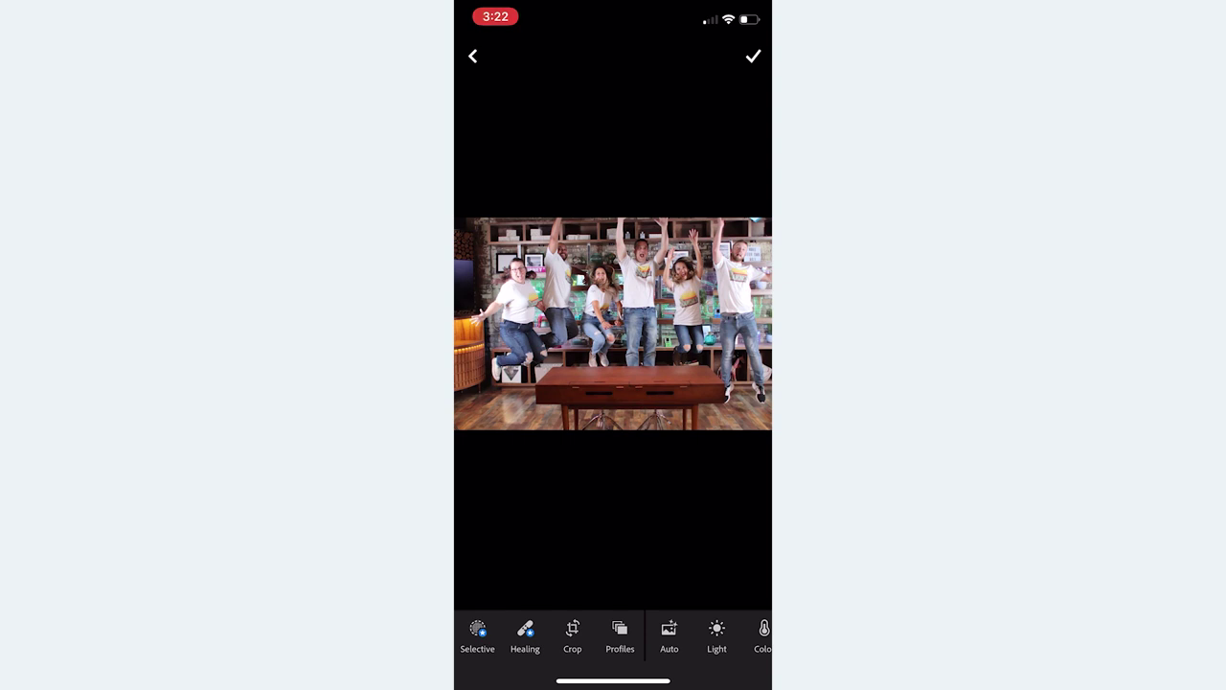
Step: In Lightroom mobile, rotate the group photo to -0.19° and reposition it within a slightly tighter 3 × 2 crop
left_click(572, 632)
mouse_move(661, 407)
left_mouse_down()
mouse_move(604, 408)
mouse_move(661, 408)
left_mouse_up()
mouse_move(613, 307)
left_mouse_down()
mouse_move(601, 316)
mouse_move(621, 310)
left_mouse_up()
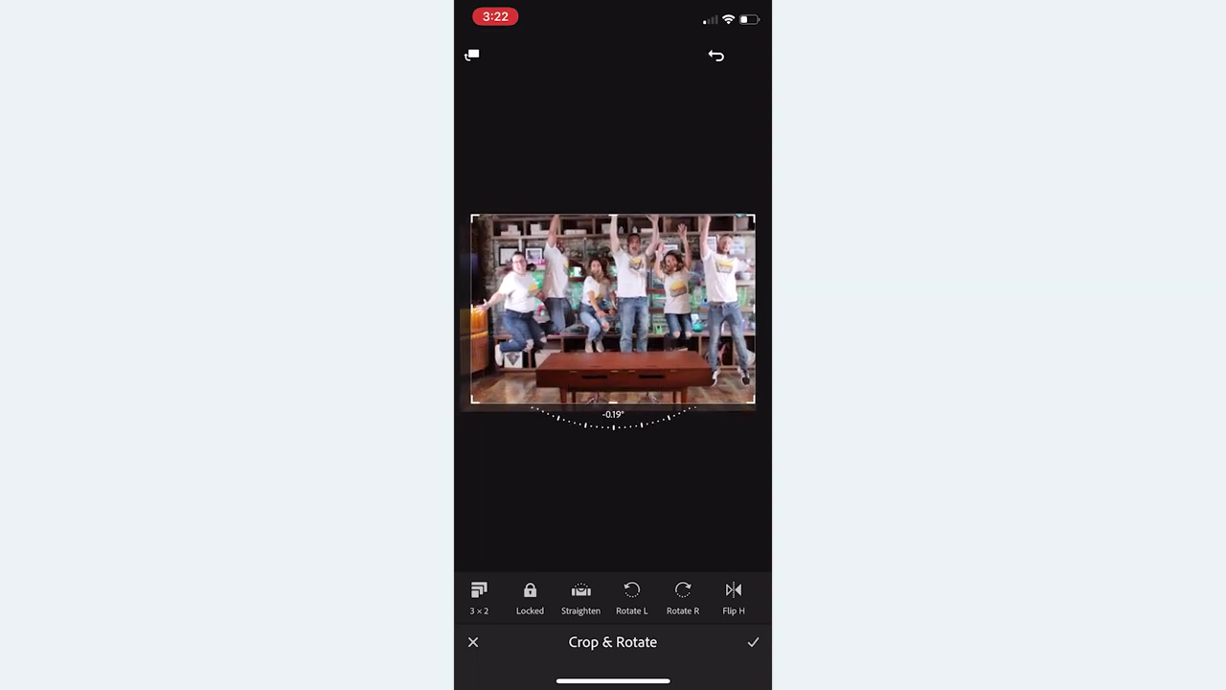
left_click(753, 642)
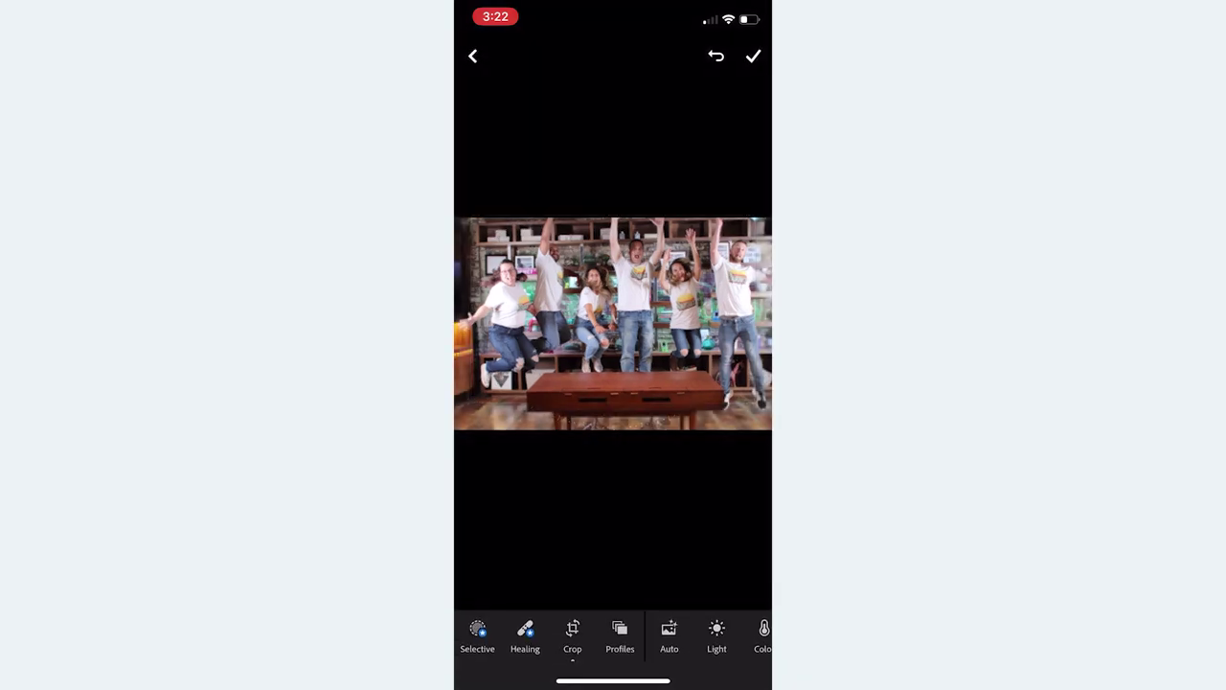
Step: Set the photo's Exposure to -0.30 and its Contrast to +5
left_click(717, 638)
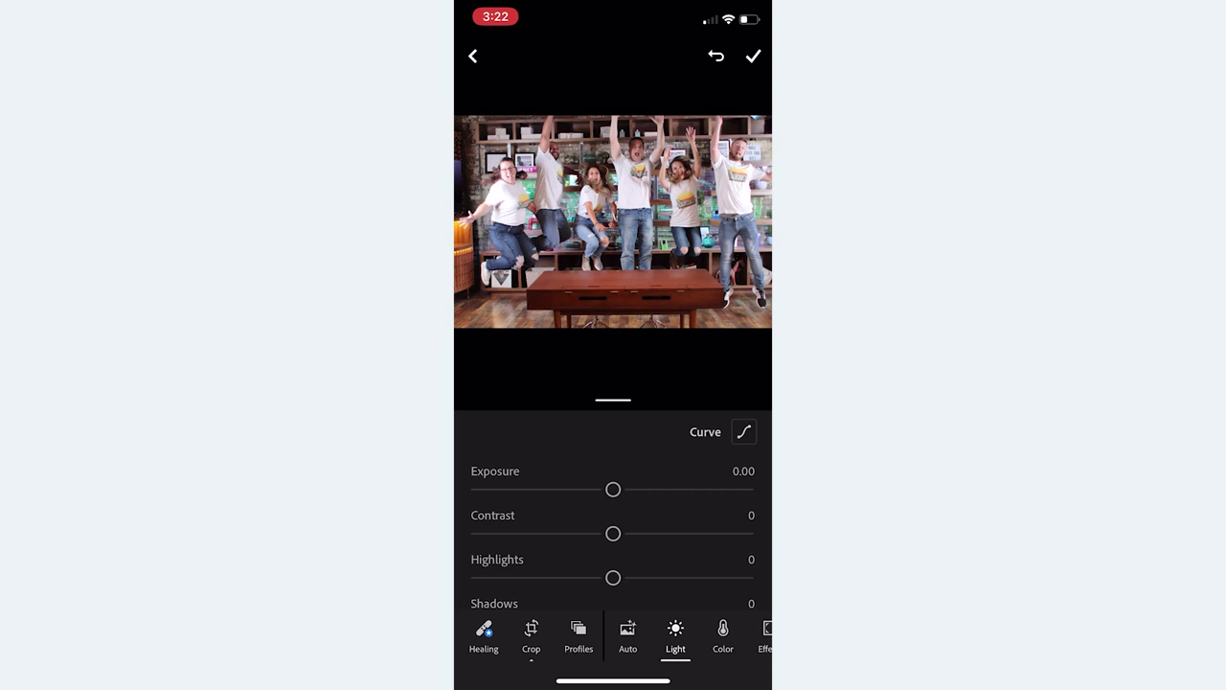
left_click_drag(613, 489, 602, 489)
left_click_drag(613, 533, 622, 533)
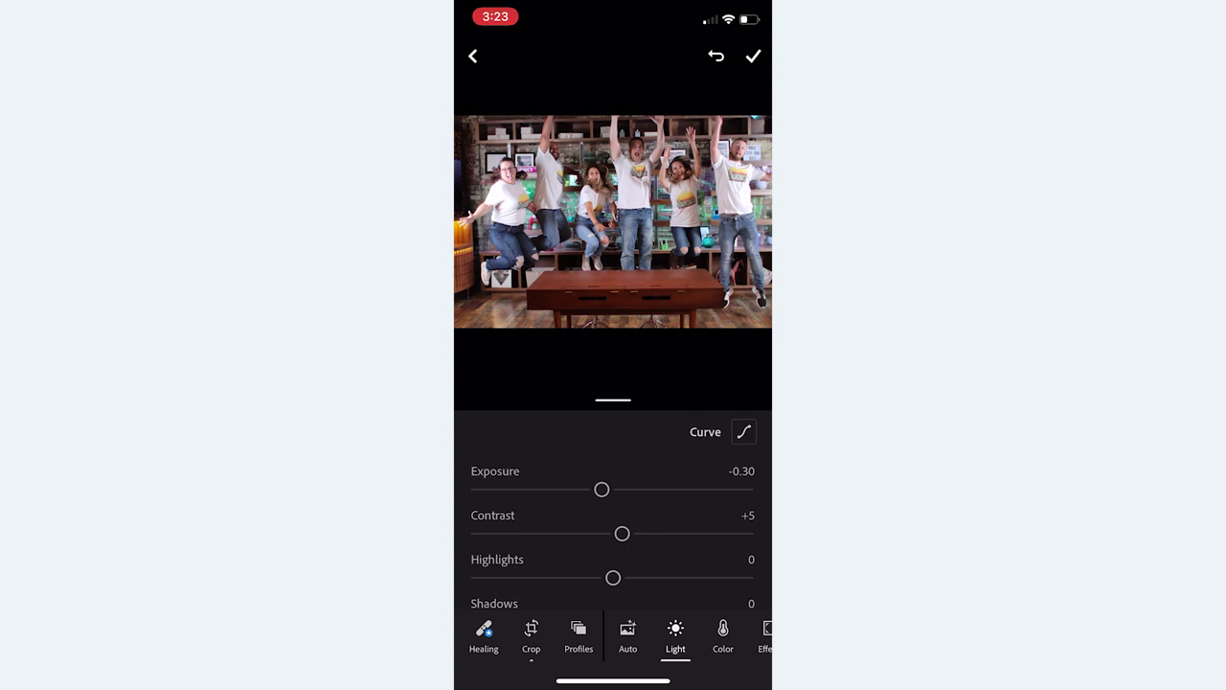
Step: Warm the photo with a Temp of +12 and set the Saturation to +30
left_click(724, 635)
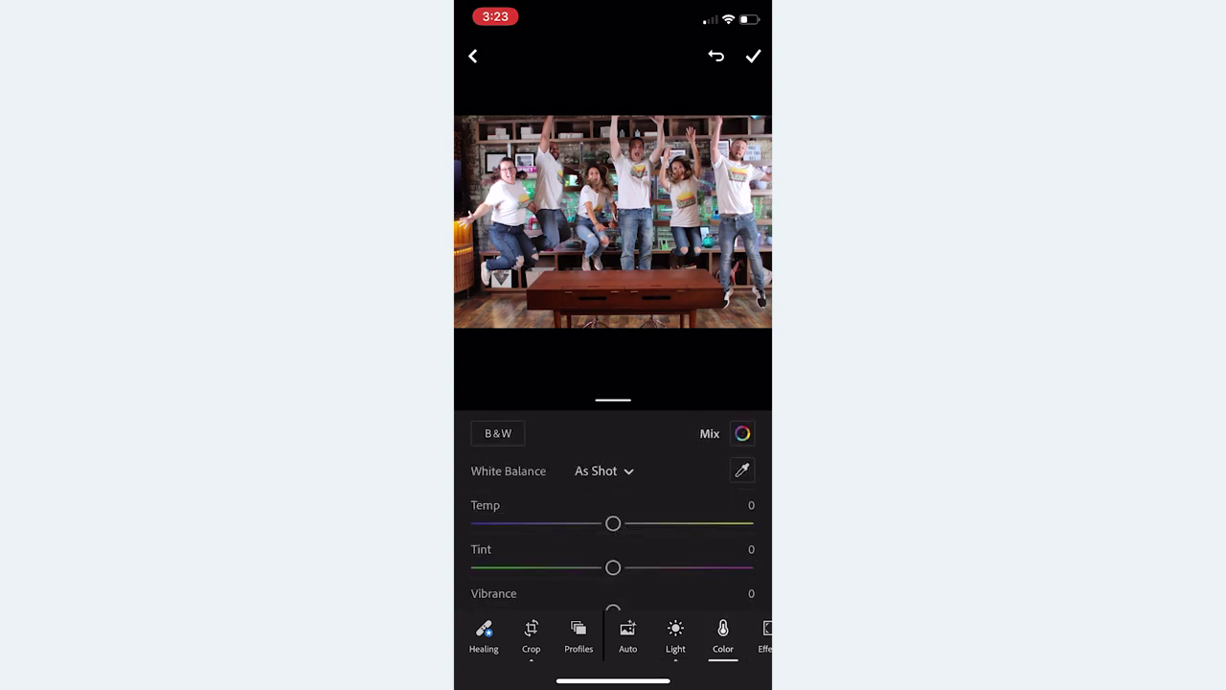
mouse_move(614, 523)
left_mouse_down()
mouse_move(602, 523)
mouse_move(630, 523)
left_mouse_up()
scroll(613, 518, "down", 3)
left_click_drag(614, 568, 652, 568)
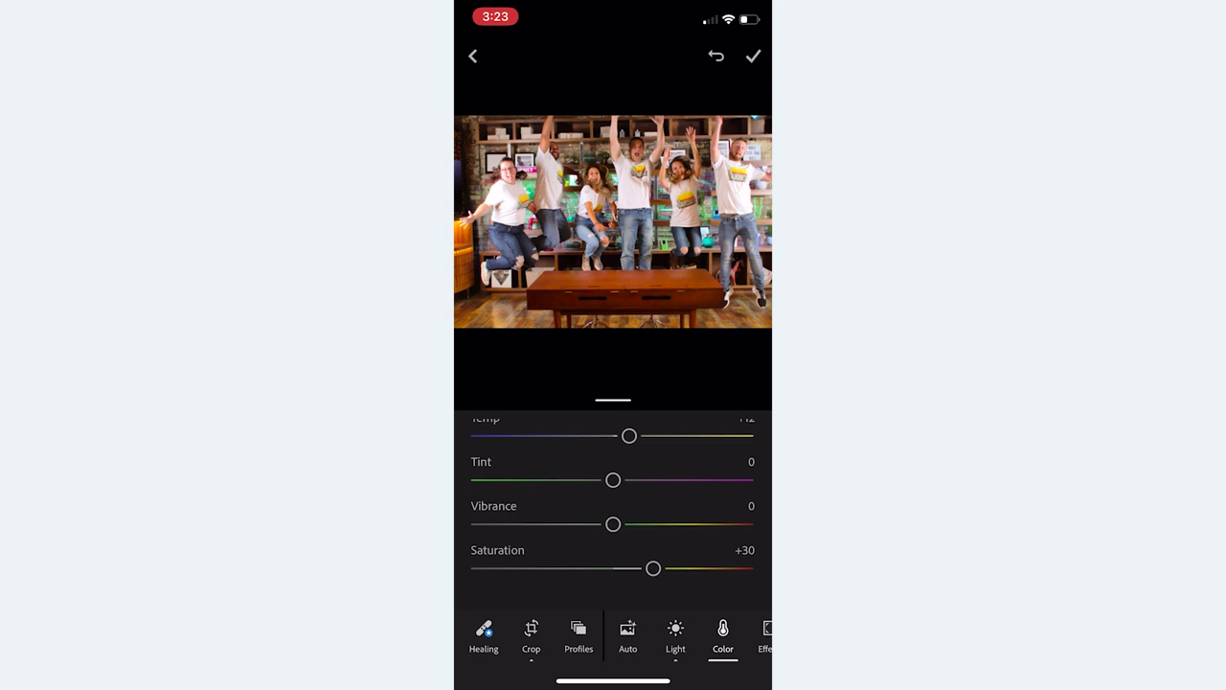
Step: Close the color adjustments and compare the edited photo with its Before view
left_click_drag(724, 632, 588, 632)
left_click(572, 633)
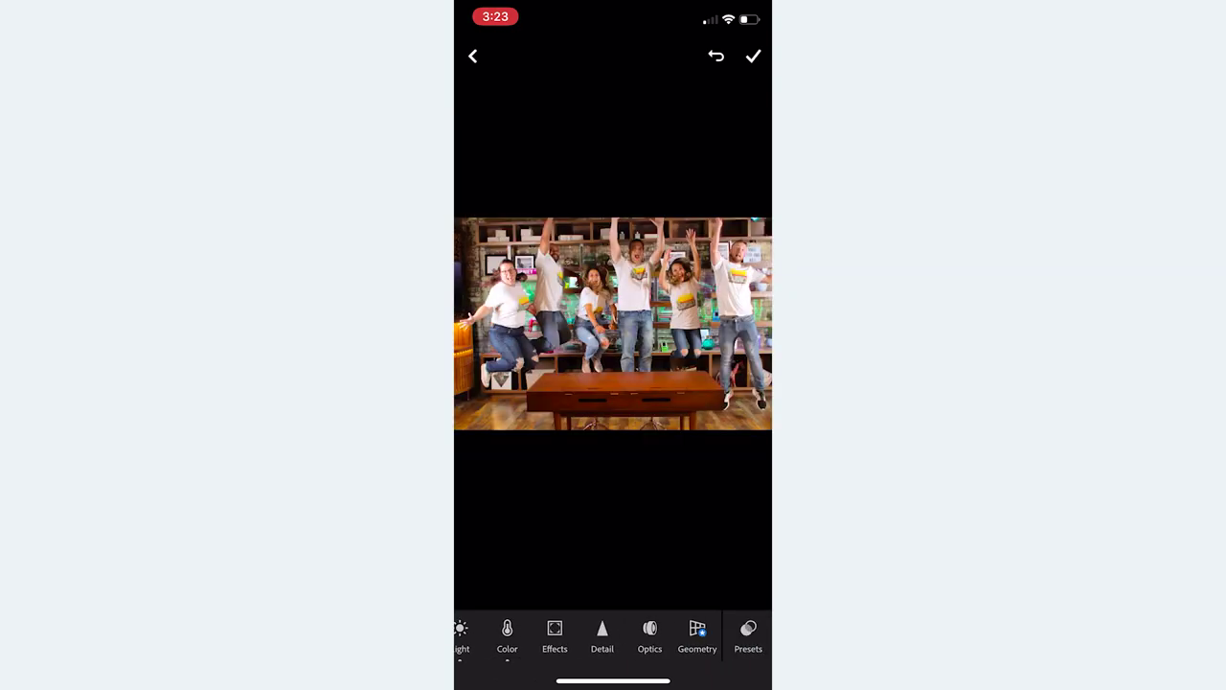
left_click(614, 324)
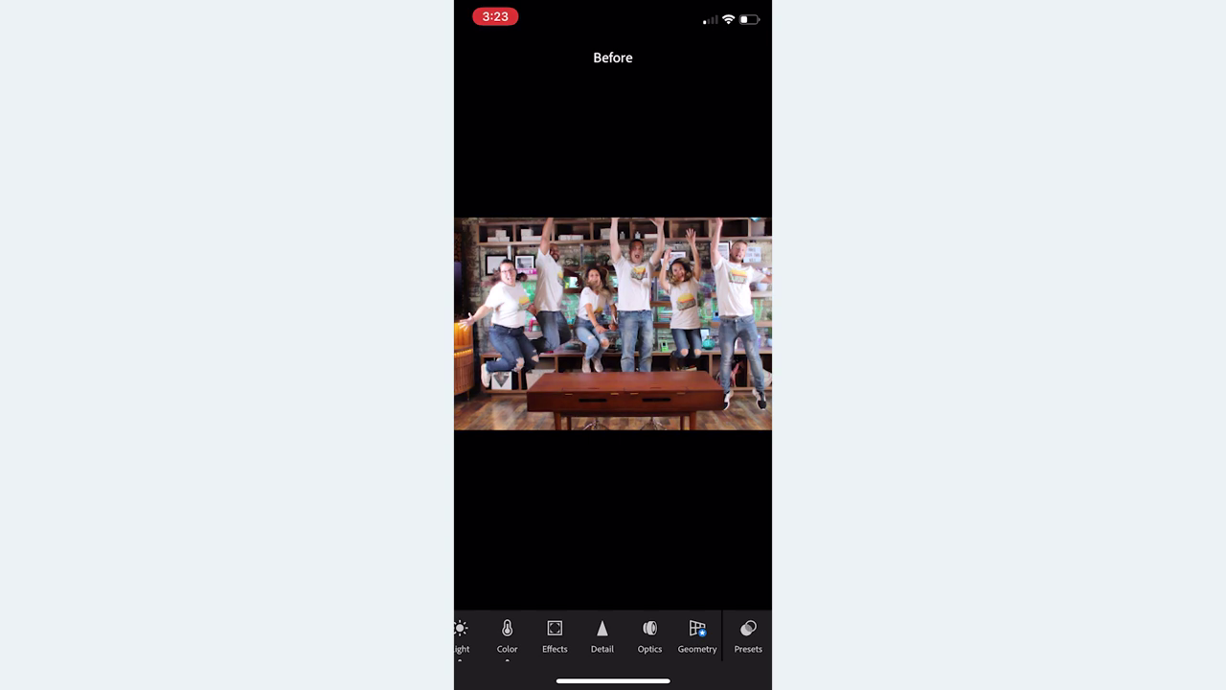